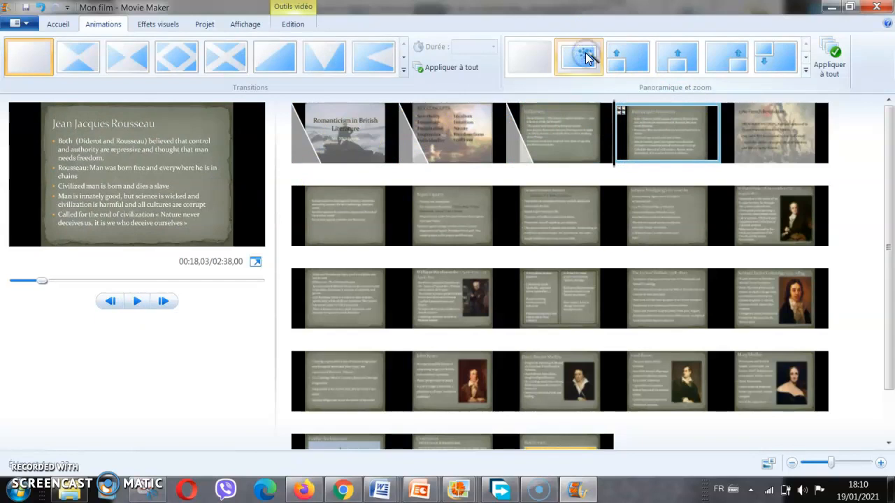
# Apply a centred upward pan to the 1780 French Revolution slide and a right-side upward pan to the slide after it
pyautogui.click(783, 137)
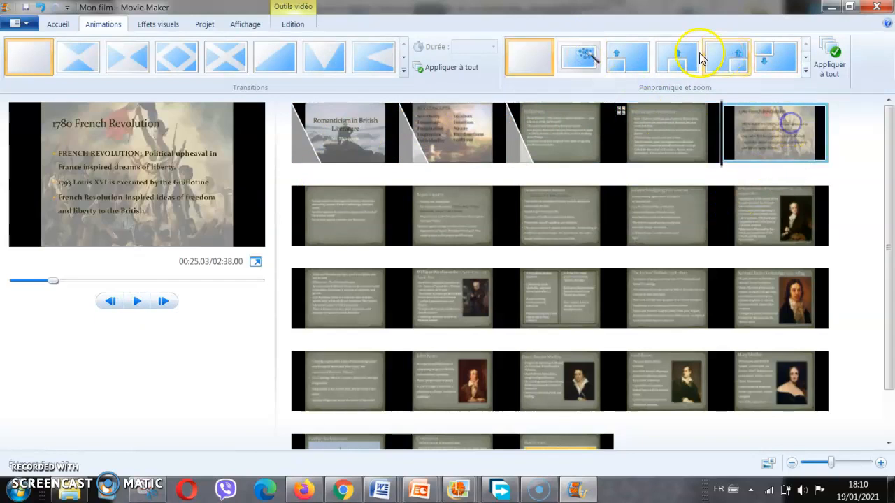
pyautogui.click(676, 60)
pyautogui.click(337, 200)
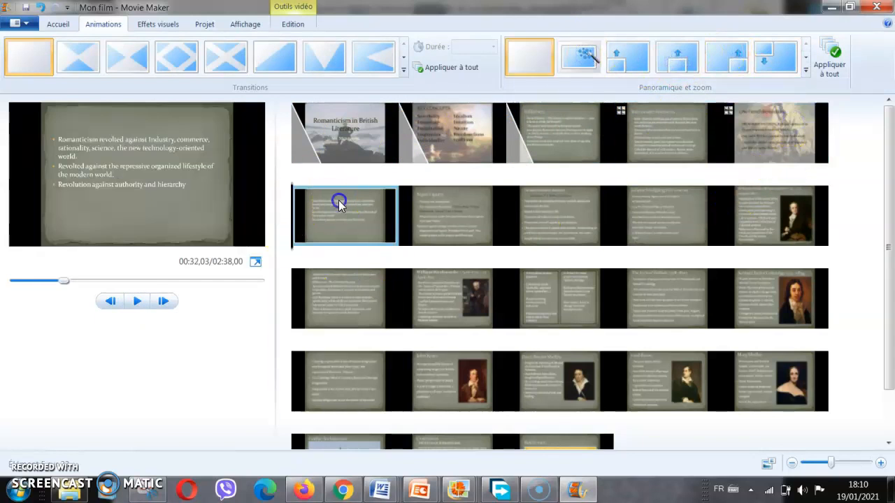
pyautogui.click(730, 61)
# Play the film from the Jean Jacques Rousseau slide to check the pan effects on the following slides
pyautogui.click(669, 140)
pyautogui.click(130, 305)
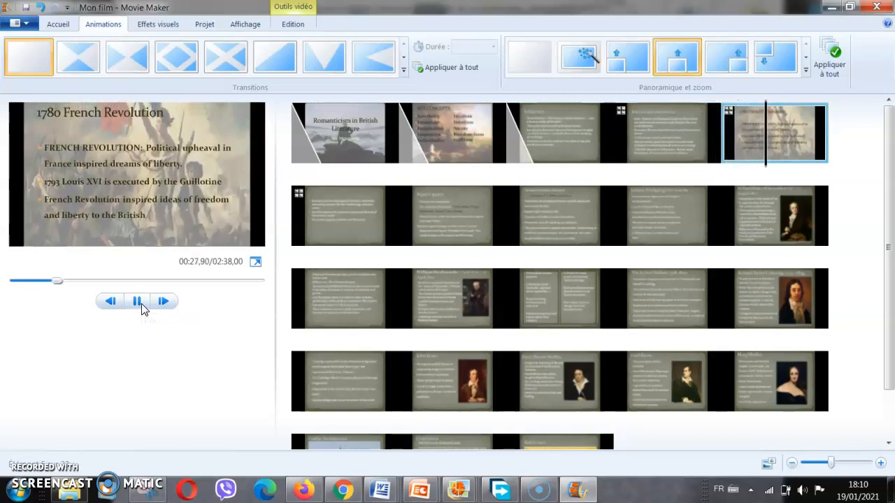
pyautogui.click(353, 209)
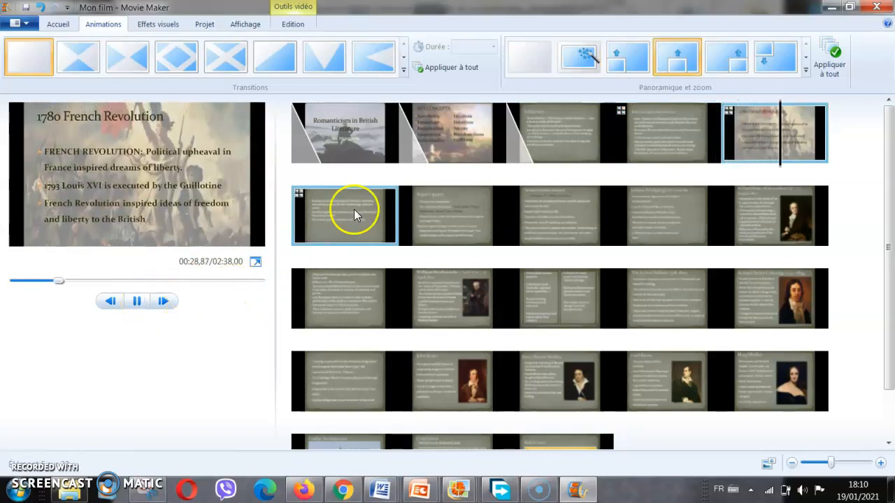
# Apply a curved corner transition from Balayages et courbes to the Jean Jacques Rousseau slide and preview it
pyautogui.click(653, 127)
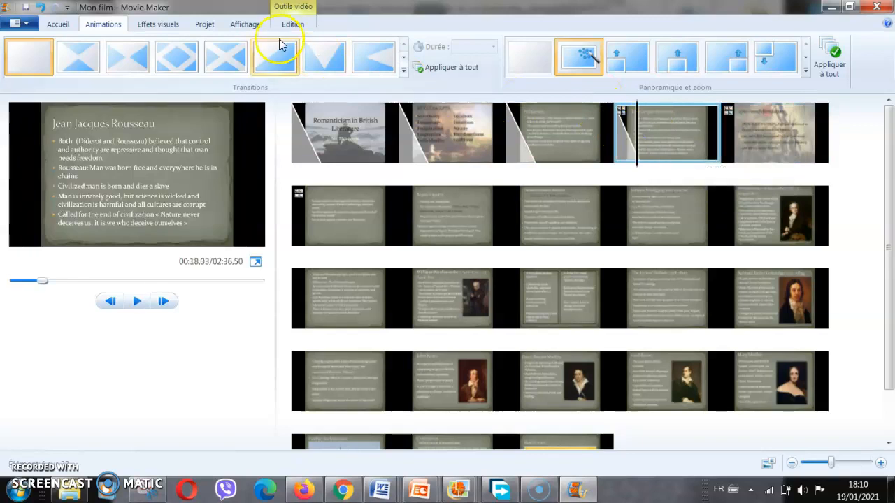
pyautogui.click(403, 71)
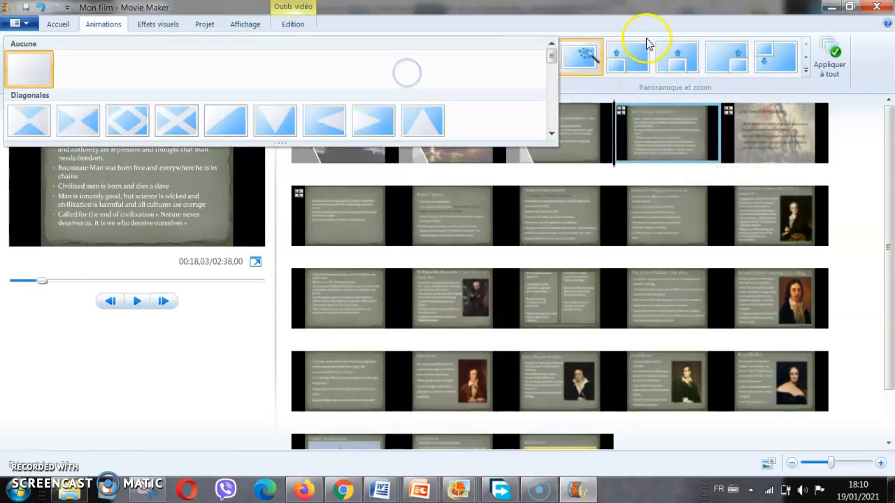
pyautogui.moveTo(551, 54); pyautogui.dragTo(554, 102)
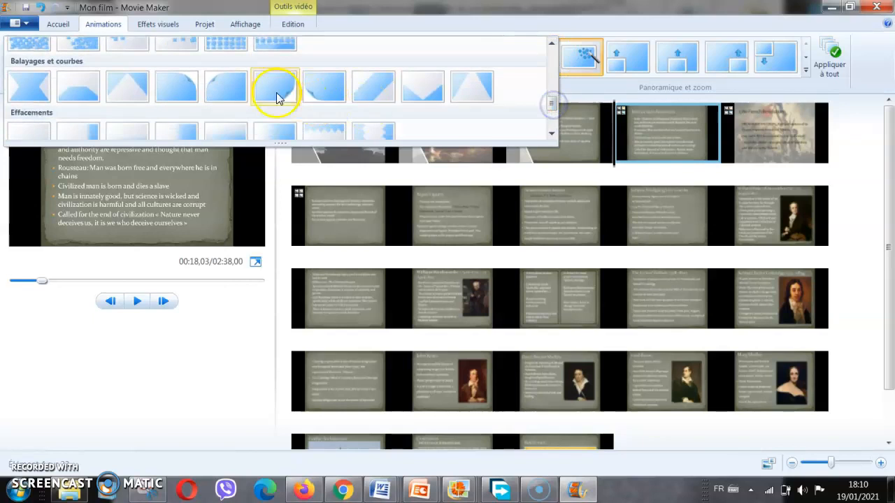
pyautogui.click(228, 91)
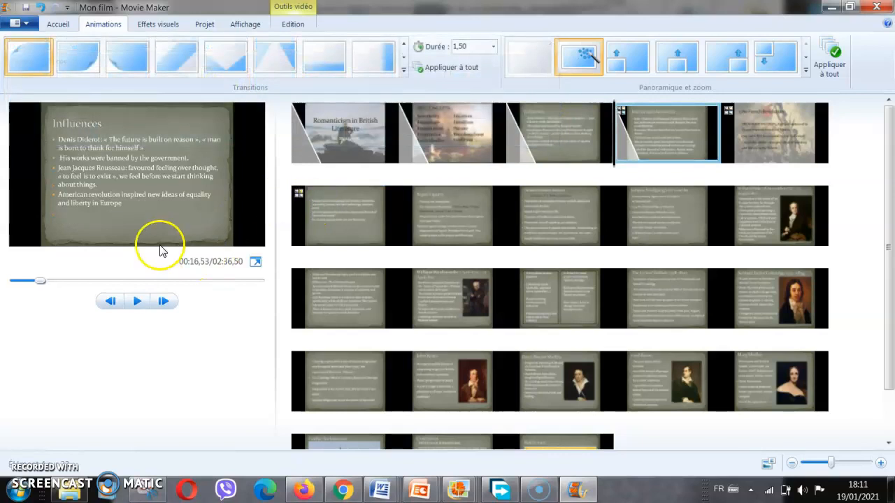
pyautogui.click(138, 300)
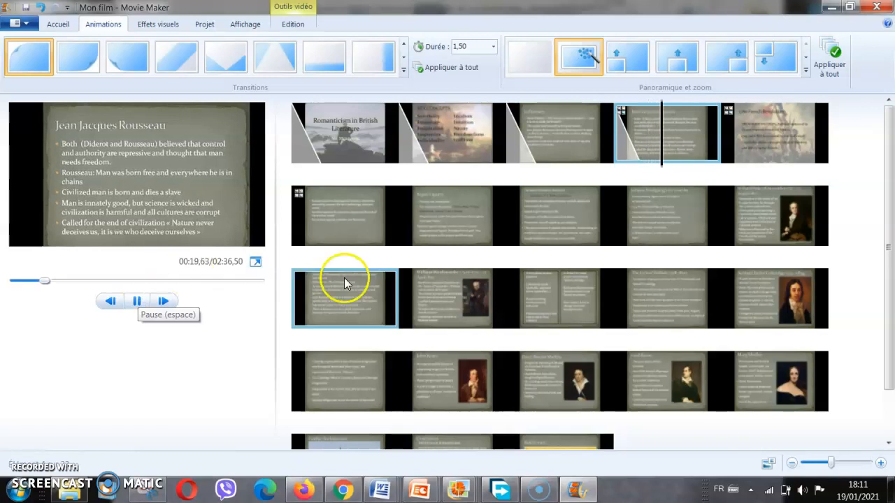
# Apply the Contemporain "déplacer vers le bas - étroit 3" transition to all slides from Major Figures through References
pyautogui.click(464, 237)
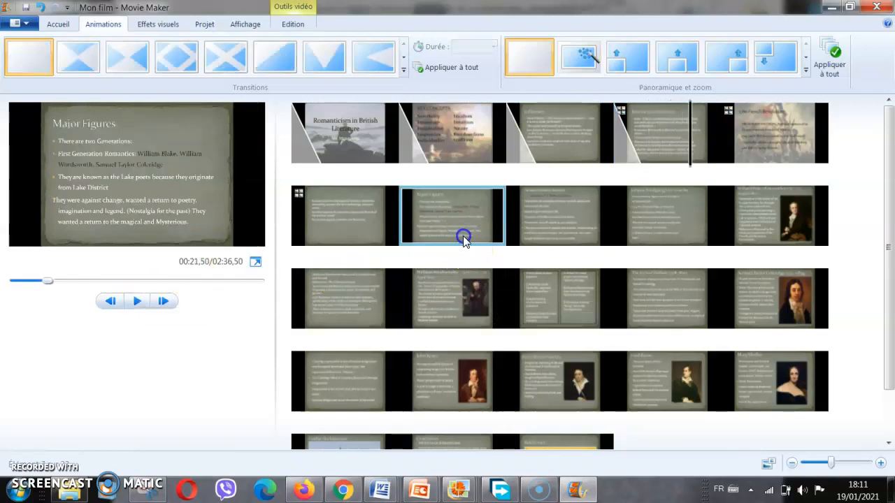
pyautogui.keyDown('ctrl'); pyautogui.click(544, 222); pyautogui.keyUp('ctrl')
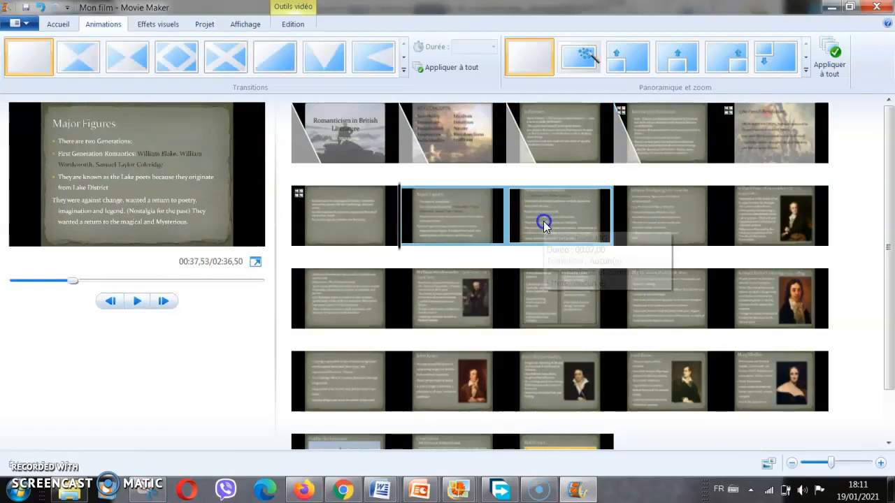
pyautogui.keyDown('ctrl'); pyautogui.click(634, 224); pyautogui.keyUp('ctrl')
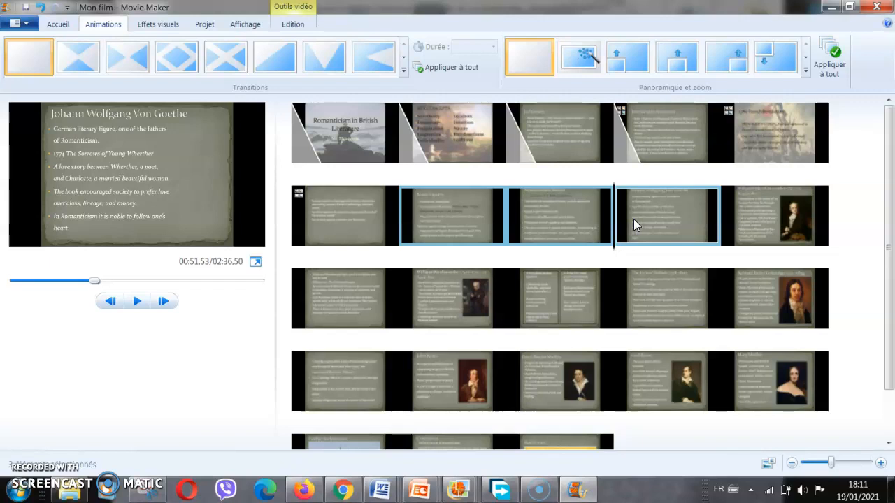
pyautogui.keyDown('ctrl'); pyautogui.click(753, 211); pyautogui.keyUp('ctrl')
pyautogui.keyDown('ctrl'); pyautogui.click(452, 312); pyautogui.keyUp('ctrl')
pyautogui.keyDown('ctrl'); pyautogui.click(375, 312); pyautogui.keyUp('ctrl')
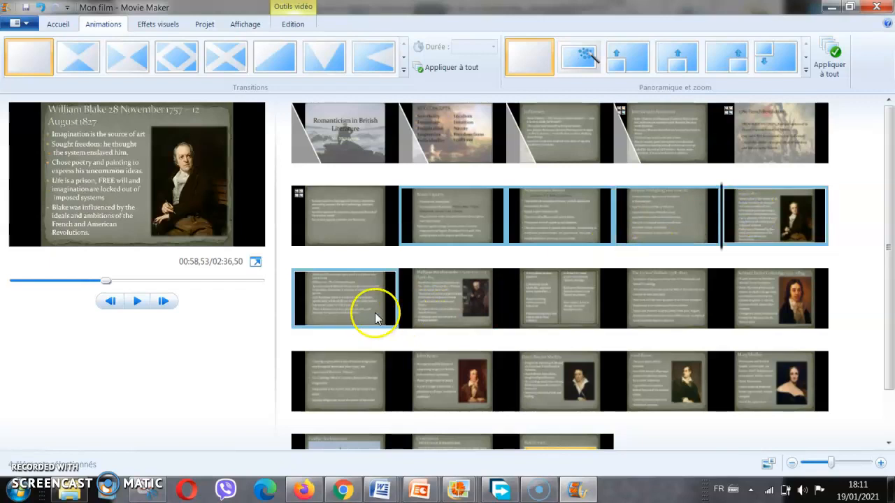
pyautogui.keyDown('ctrl'); pyautogui.click(561, 318); pyautogui.keyUp('ctrl')
pyautogui.keyDown('ctrl'); pyautogui.click(653, 318); pyautogui.keyUp('ctrl')
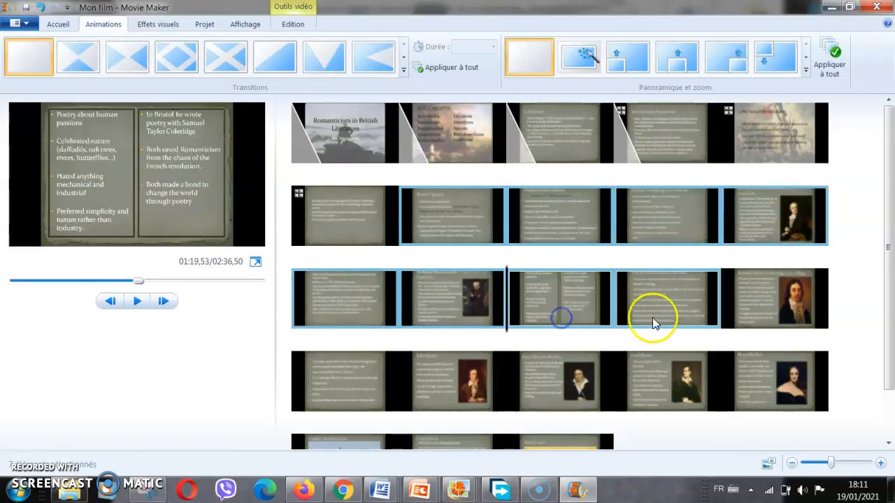
pyautogui.keyDown('ctrl'); pyautogui.click(760, 323); pyautogui.keyUp('ctrl')
pyautogui.keyDown('ctrl'); pyautogui.click(783, 381); pyautogui.keyUp('ctrl')
pyautogui.keyDown('ctrl'); pyautogui.click(671, 399); pyautogui.keyUp('ctrl')
pyautogui.keyDown('ctrl'); pyautogui.click(568, 402); pyautogui.keyUp('ctrl')
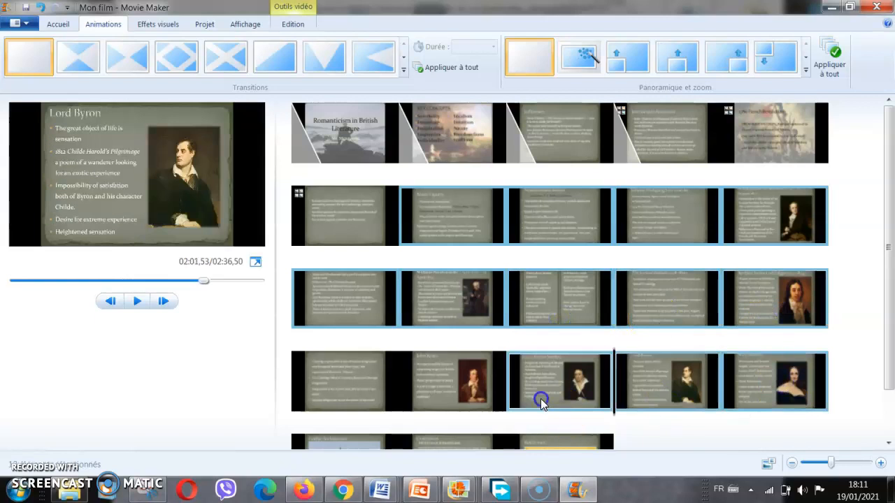
pyautogui.keyDown('ctrl'); pyautogui.click(461, 391); pyautogui.keyUp('ctrl')
pyautogui.keyDown('ctrl'); pyautogui.click(383, 364); pyautogui.keyUp('ctrl')
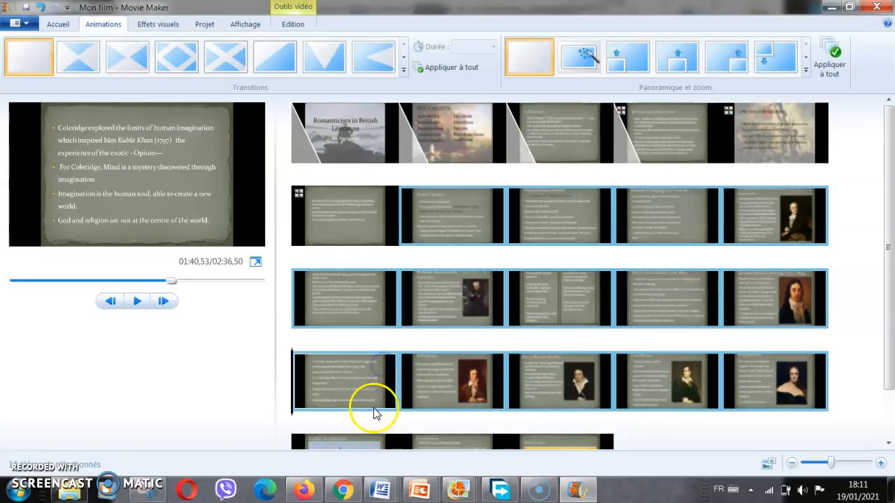
pyautogui.keyDown('ctrl'); pyautogui.click(366, 444); pyautogui.keyUp('ctrl')
pyautogui.keyDown('ctrl'); pyautogui.click(556, 416); pyautogui.keyUp('ctrl')
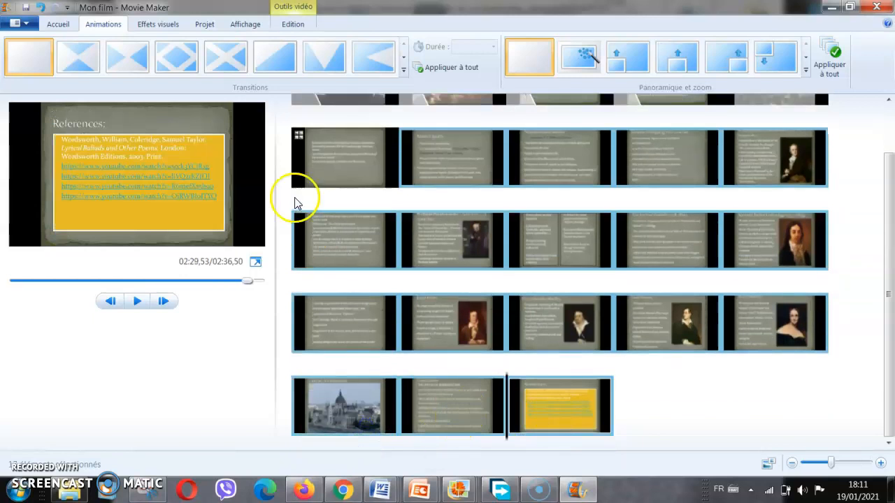
pyautogui.click(404, 69)
pyautogui.moveTo(556, 62); pyautogui.dragTo(568, 130)
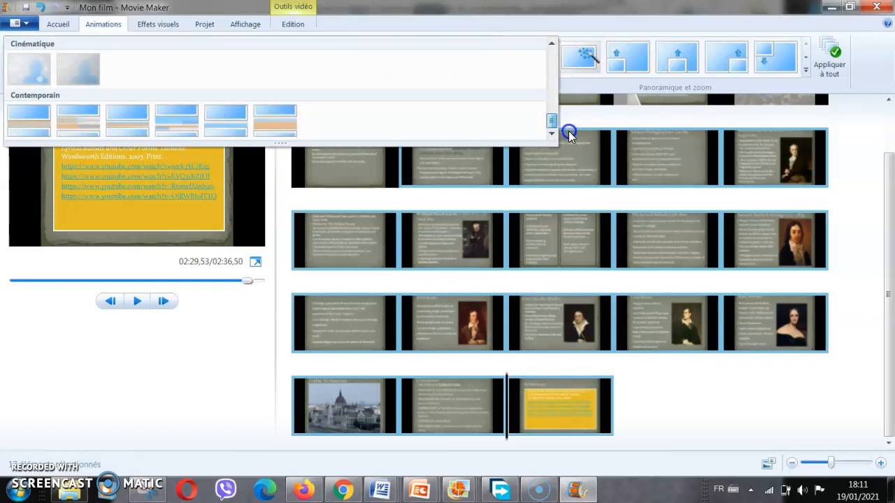
pyautogui.click(230, 124)
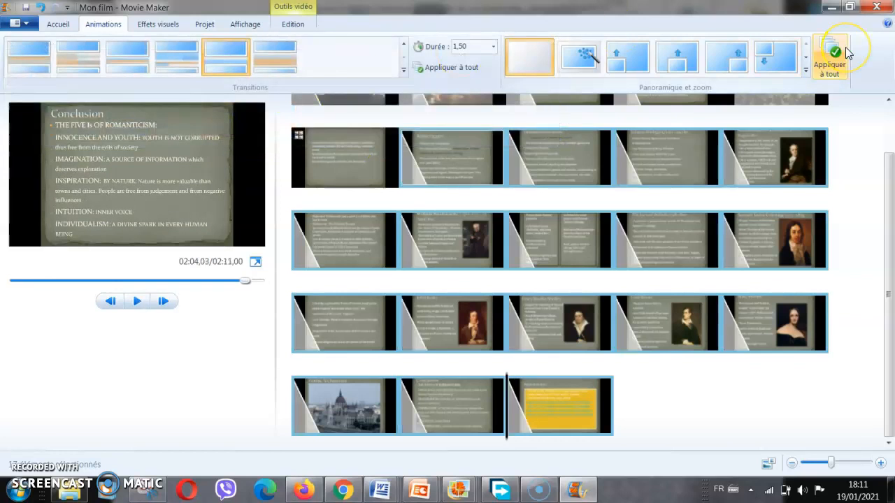
# Apply the "Zoom arrière, centre" effect to the selected slides from Major Figures through References
pyautogui.scroll(1, 889, 201)
pyautogui.scroll(-1, 891, 200)
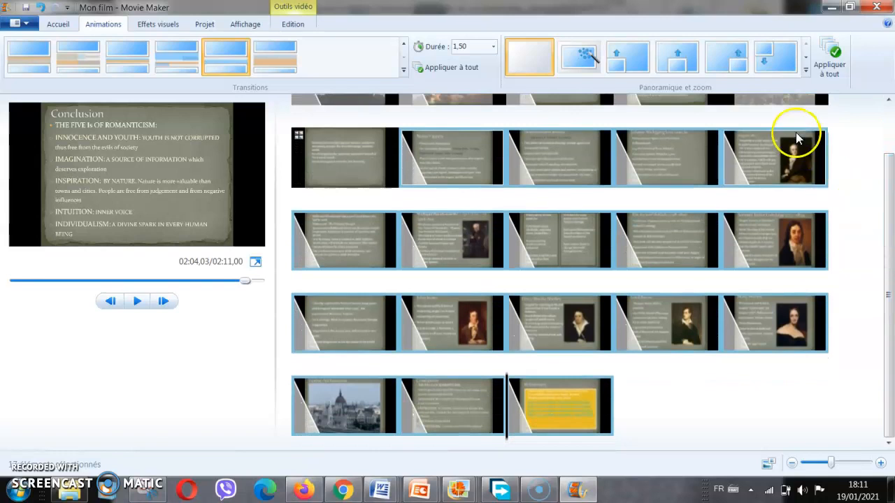
pyautogui.click(806, 72)
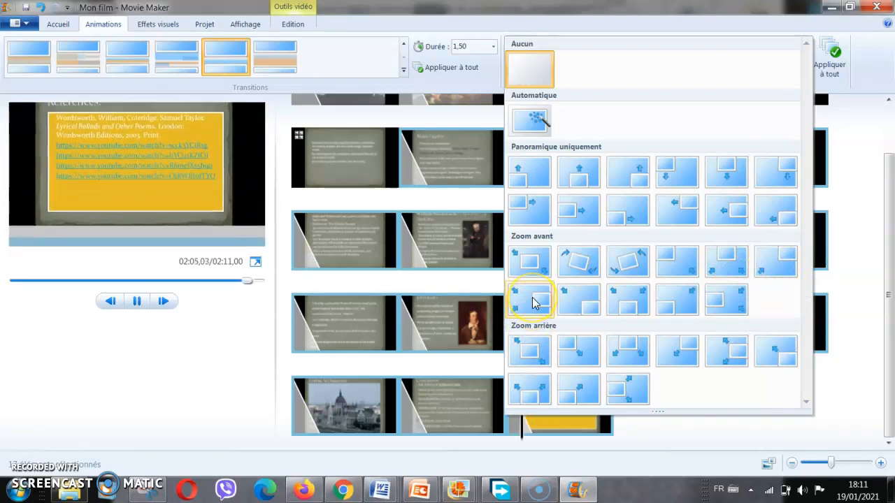
pyautogui.click(527, 350)
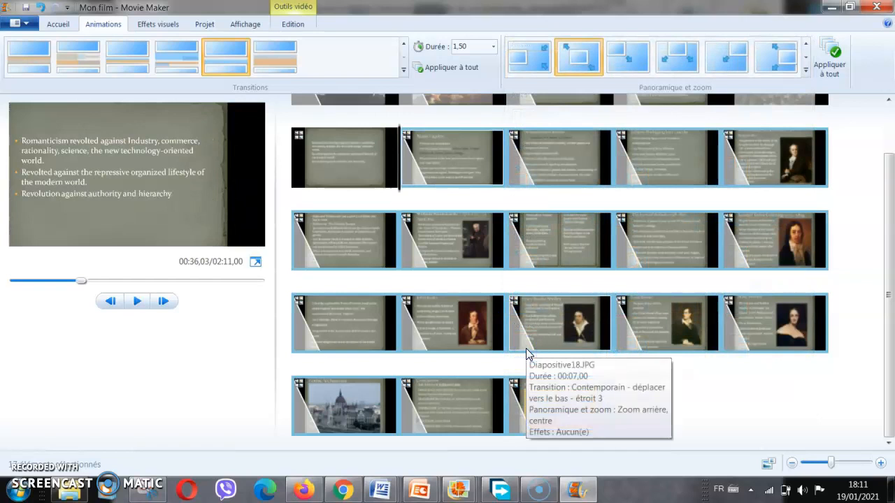
# Preview the film from the title slide and apply the Jean Jacques Rousseau slide's automatic pan and zoom to all slides
pyautogui.moveTo(888, 213); pyautogui.dragTo(892, 79)
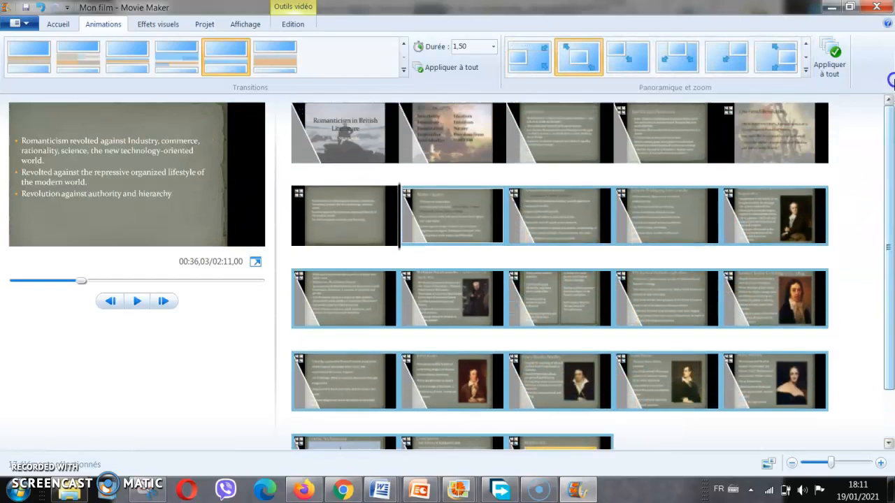
pyautogui.click(335, 142)
pyautogui.click(136, 302)
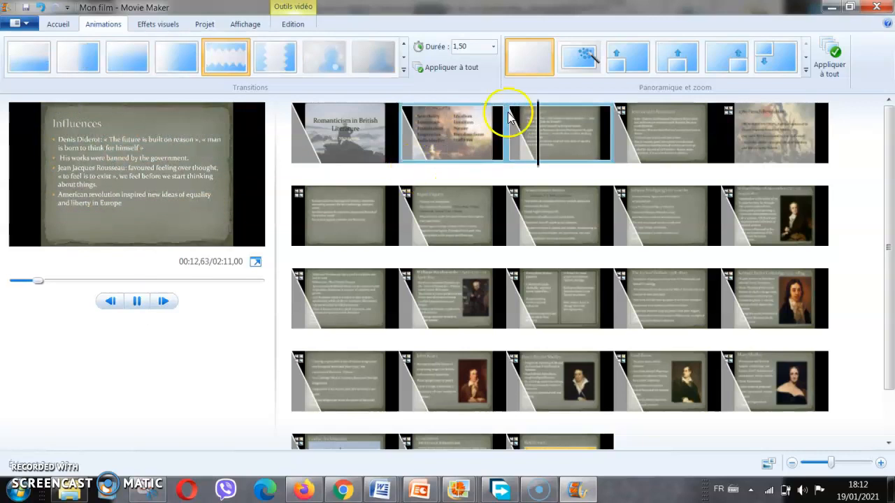
pyautogui.click(832, 51)
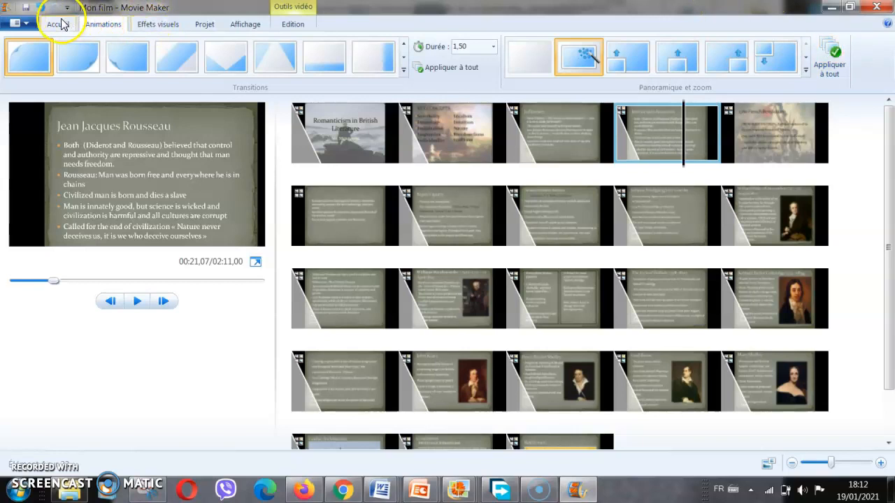
# Look over the available visual effects with the Influences slide selected
pyautogui.click(138, 25)
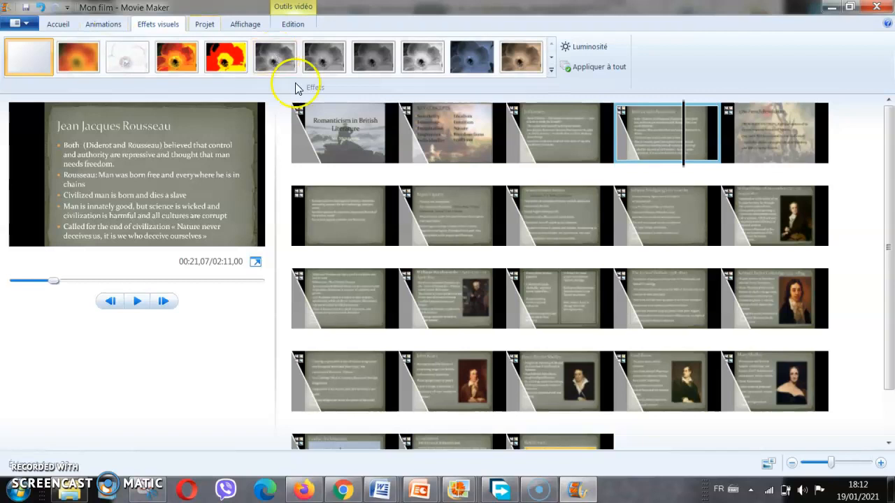
pyautogui.click(538, 127)
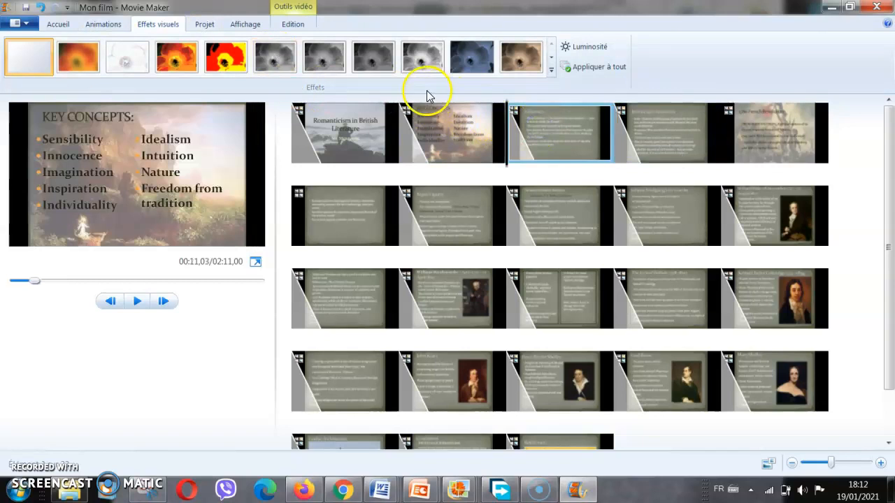
# Add the music file joan baez kumbaya.mp3 from the computer as the film's soundtrack
pyautogui.click(60, 25)
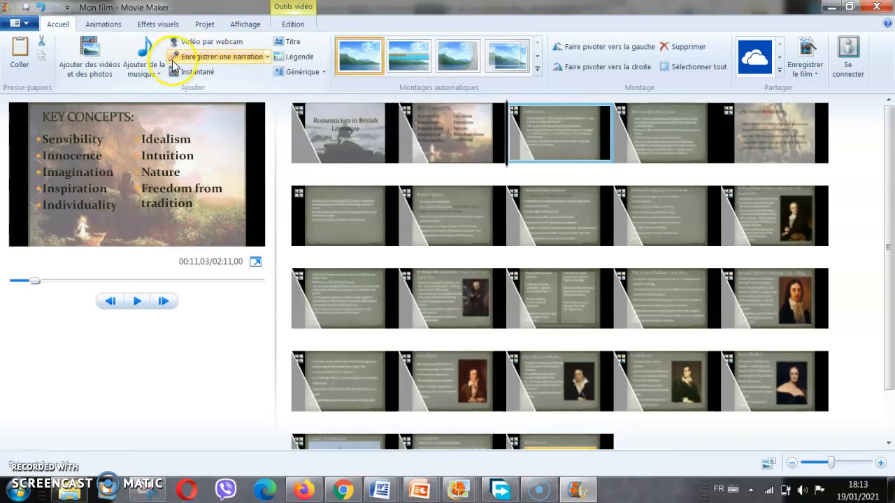
pyautogui.click(145, 68)
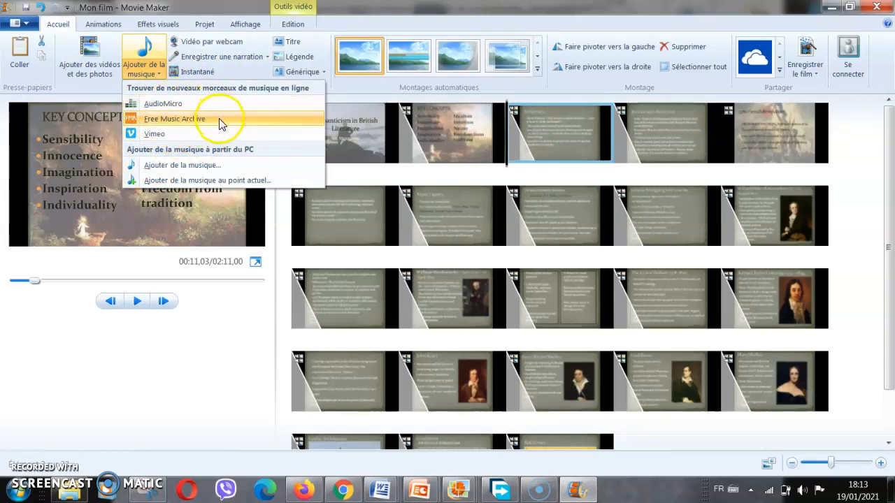
pyautogui.click(193, 167)
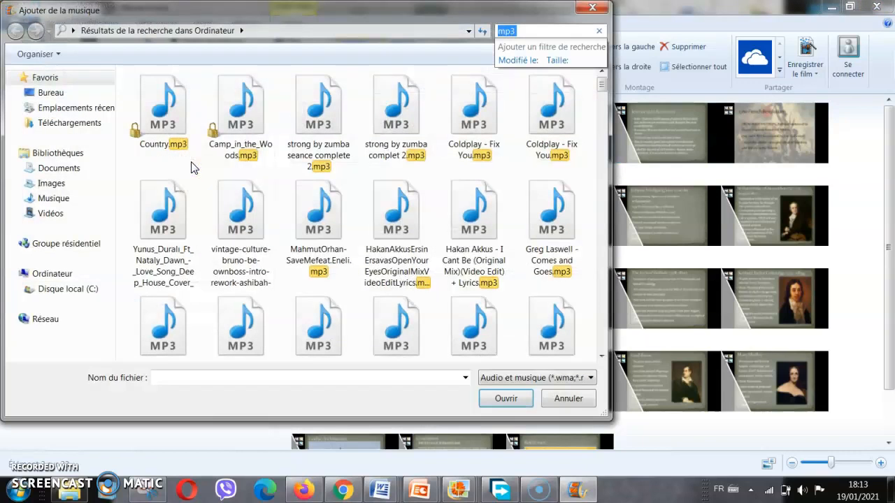
pyautogui.moveTo(600, 88); pyautogui.dragTo(594, 147)
pyautogui.click(395, 237)
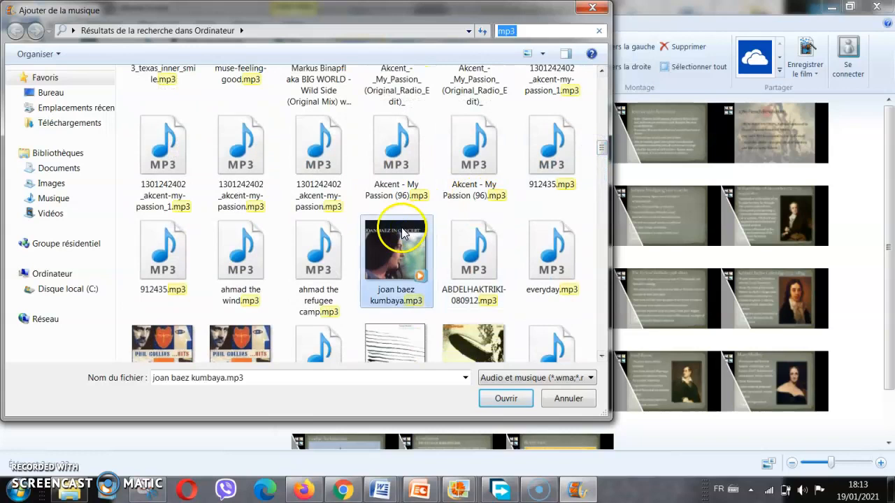
pyautogui.click(495, 400)
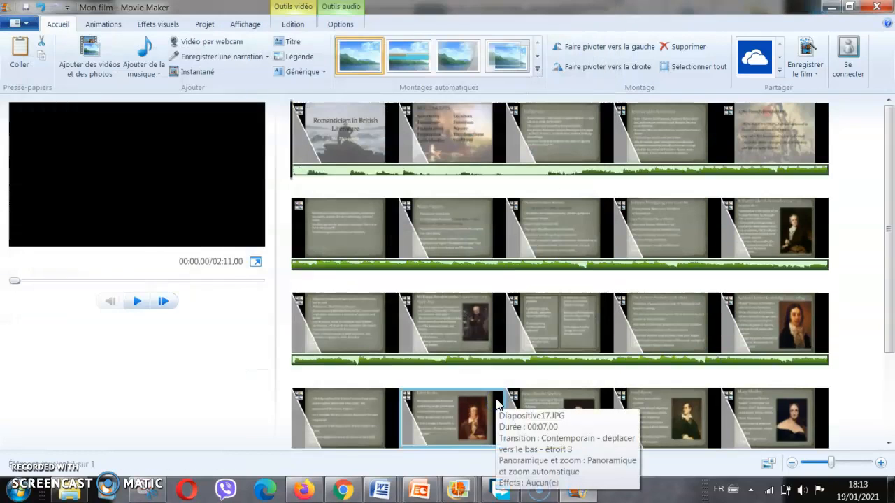
# Open the music track's audio options and play the film from the start with its soundtrack
pyautogui.click(474, 173)
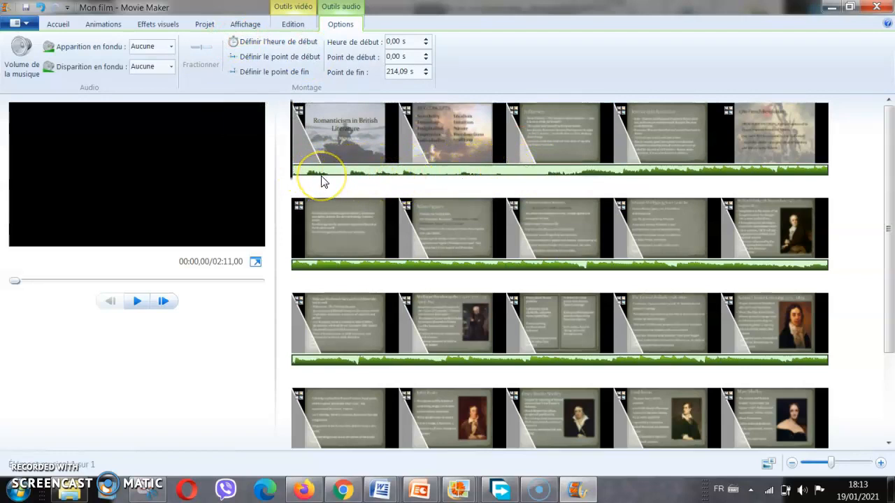
pyautogui.moveTo(563, 183)
pyautogui.mouseDown()
pyautogui.moveTo(565, 175)
pyautogui.moveTo(267, 175)
pyautogui.mouseUp()
pyautogui.moveTo(887, 195); pyautogui.dragTo(891, 91)
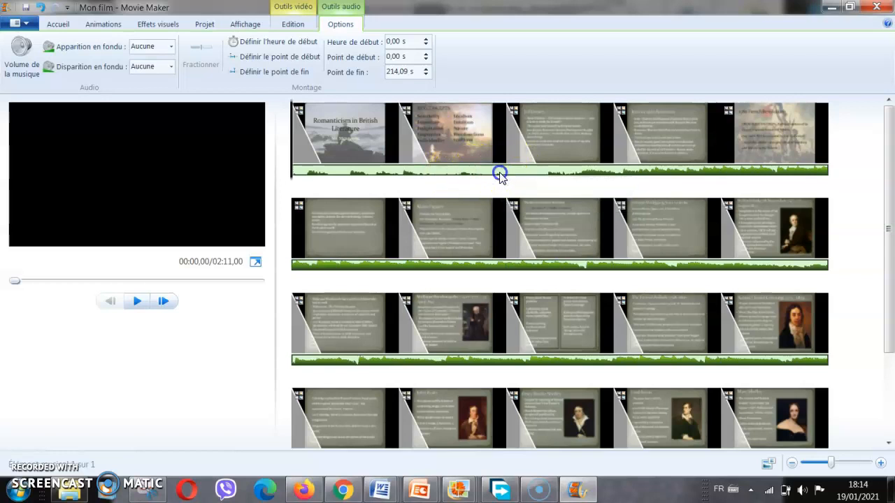
pyautogui.click(137, 304)
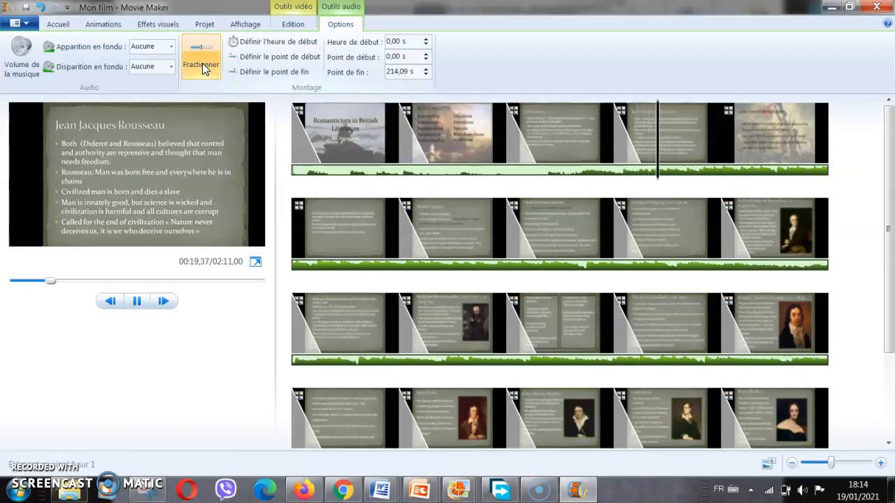
# Split the music track at 21.50 s and delete its first part
pyautogui.click(203, 68)
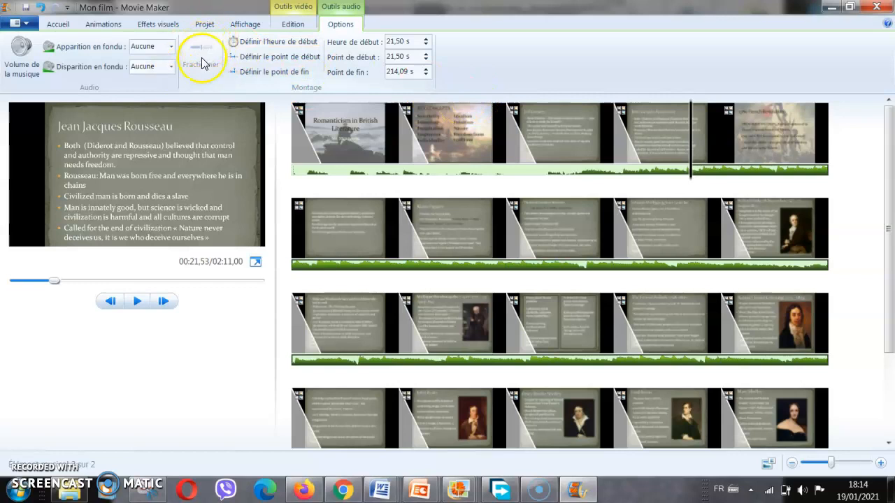
pyautogui.click(619, 174)
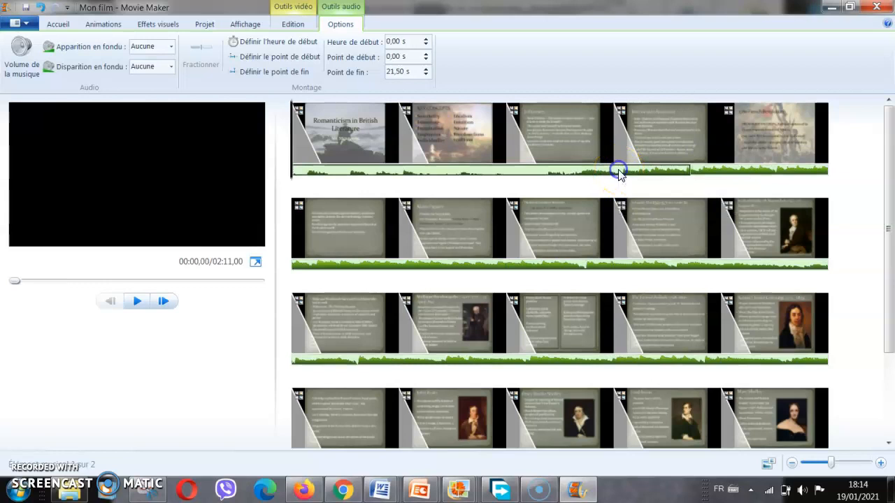
pyautogui.click(719, 173)
pyautogui.click(622, 174)
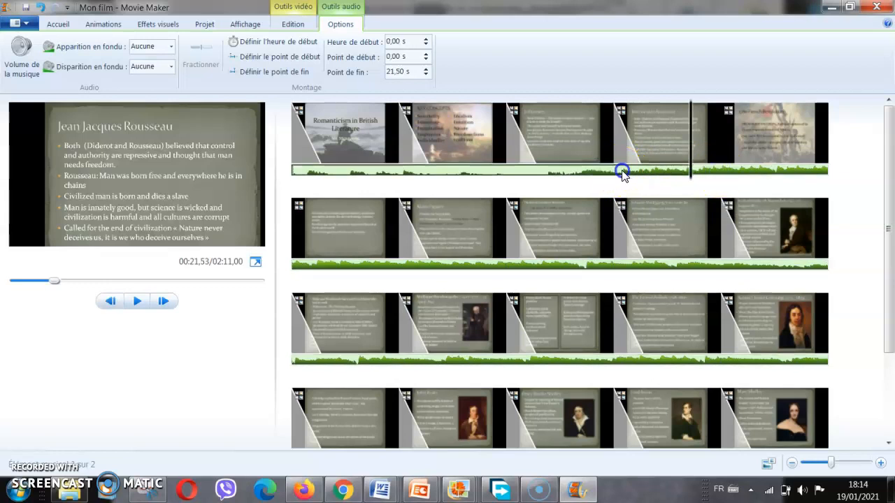
pyautogui.press('Delete')
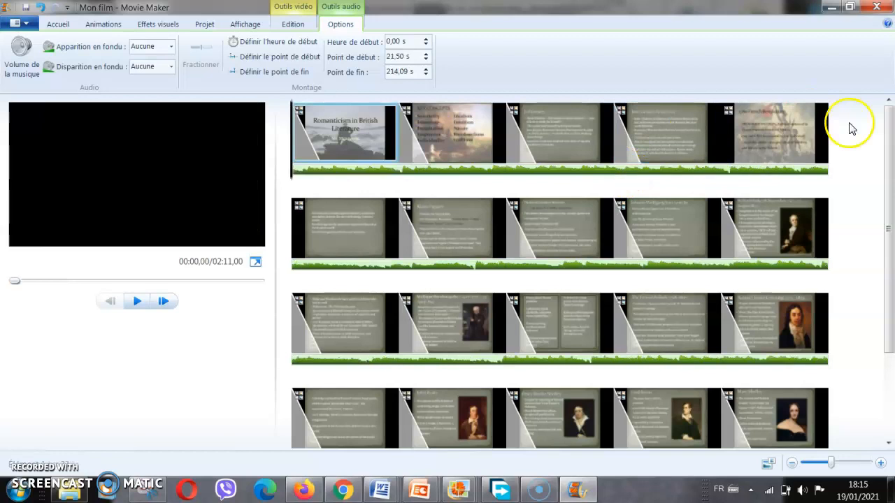
# Play the film from the title slide to check how the shortened music begins
pyautogui.moveTo(889, 247); pyautogui.dragTo(889, 98)
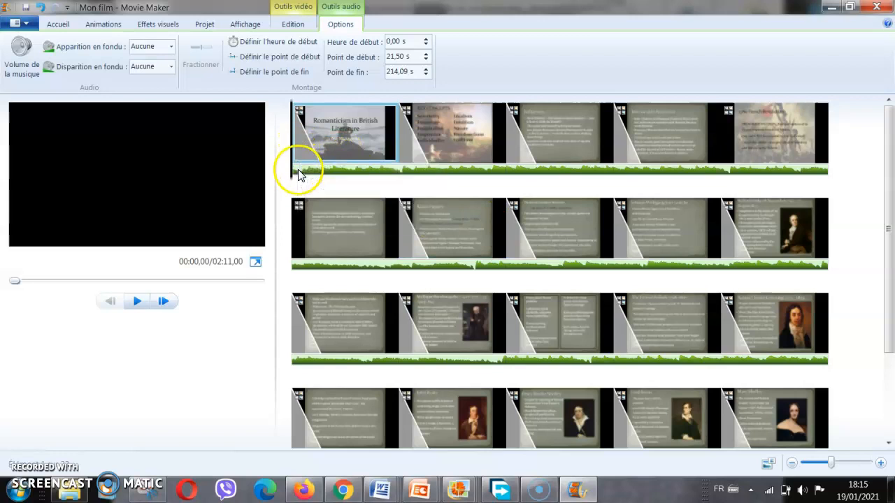
pyautogui.click(135, 306)
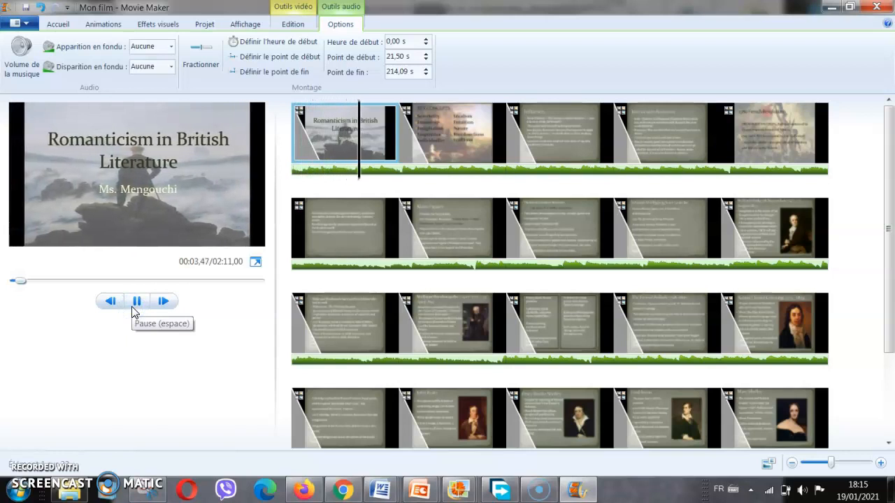
pyautogui.click(133, 308)
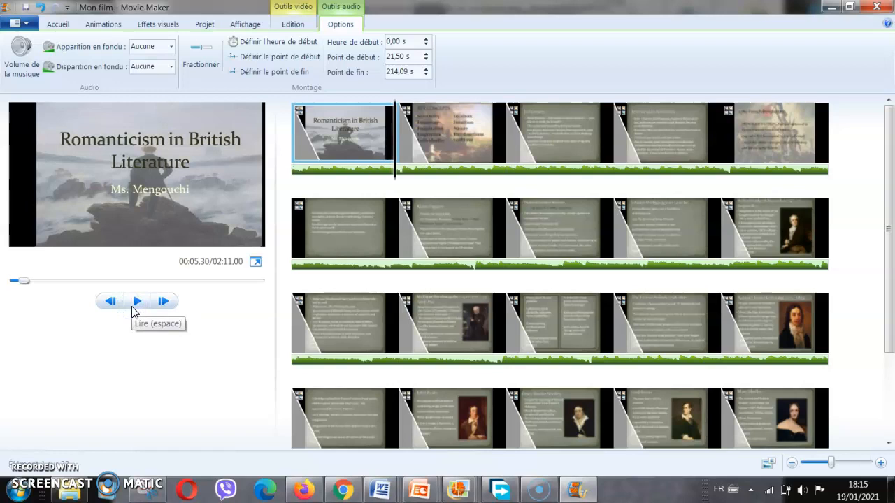
# Adjust the music volume and play the film briefly to check the sound level
pyautogui.click(21, 61)
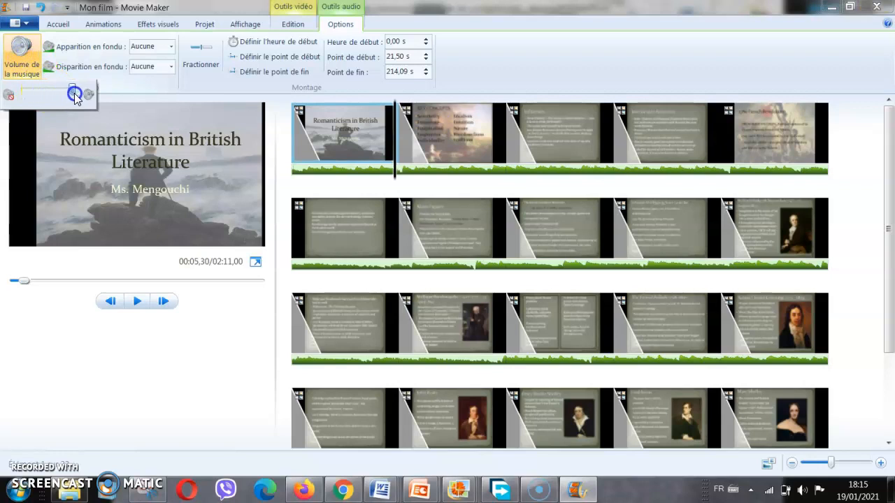
pyautogui.moveTo(25, 95); pyautogui.dragTo(45, 100)
pyautogui.click(134, 302)
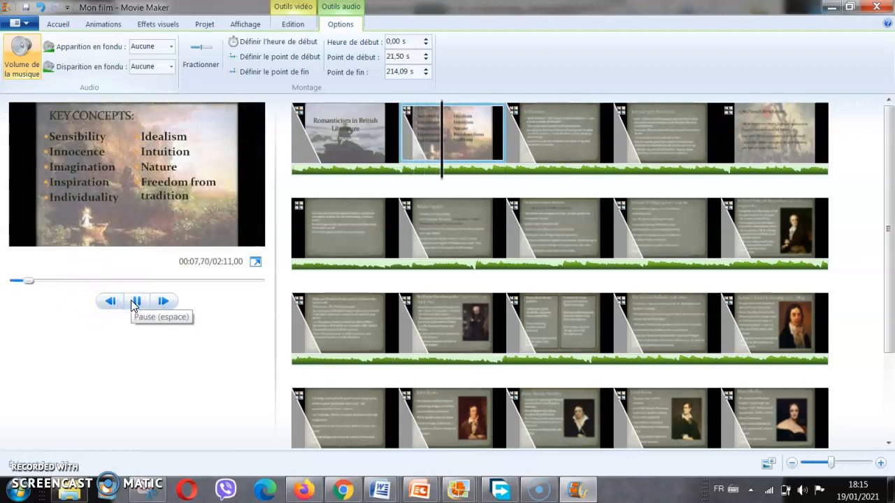
pyautogui.click(133, 301)
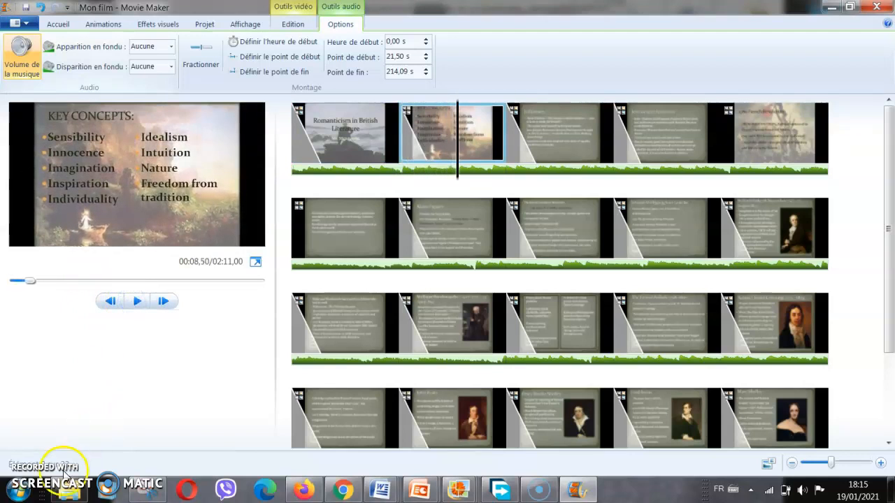
# Insert the Anglo-Saxon - The History of English video from the WORK folder right after the Influences slide
pyautogui.click(66, 494)
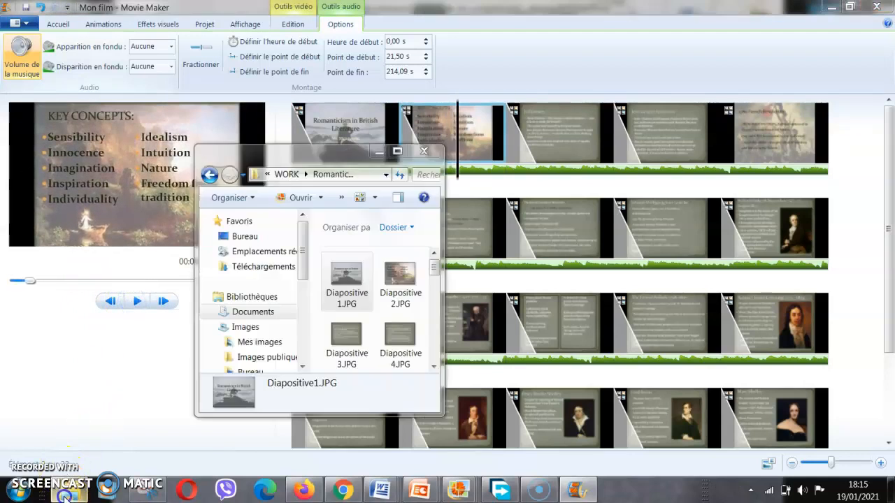
pyautogui.click(400, 151)
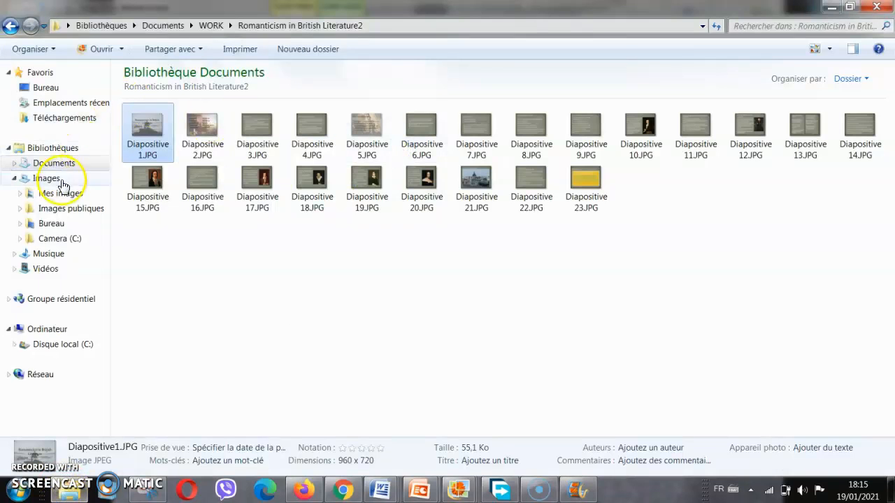
pyautogui.click(210, 25)
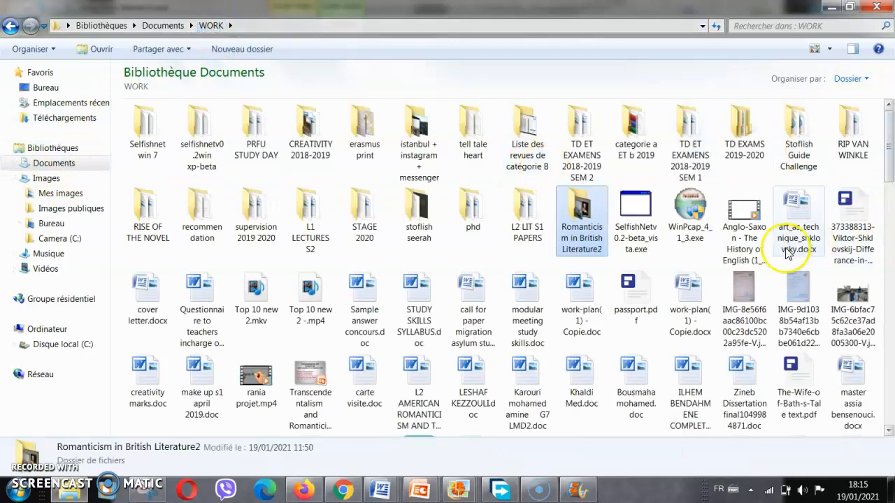
pyautogui.click(742, 240)
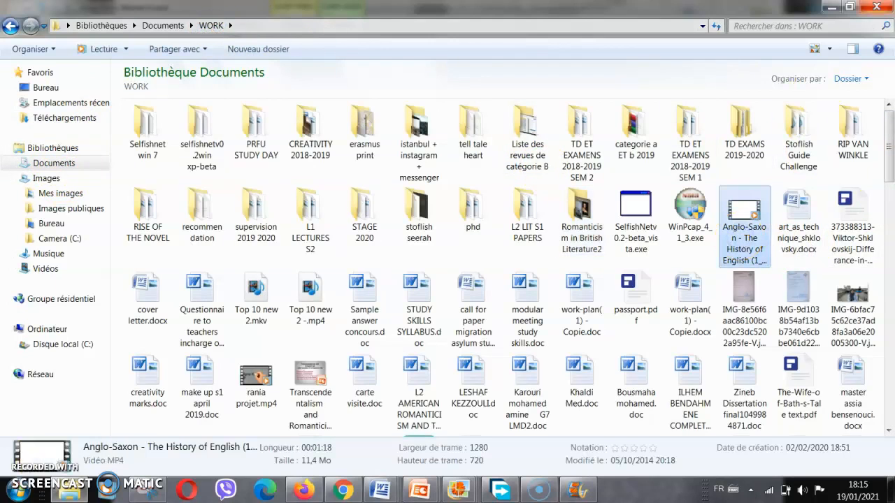
pyautogui.click(854, 7)
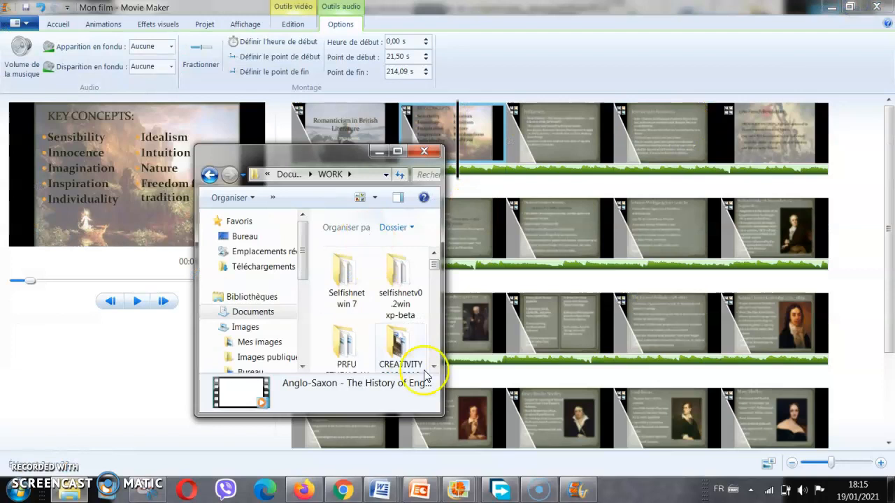
pyautogui.scroll(-5, 425, 365)
pyautogui.moveTo(406, 306); pyautogui.dragTo(604, 174)
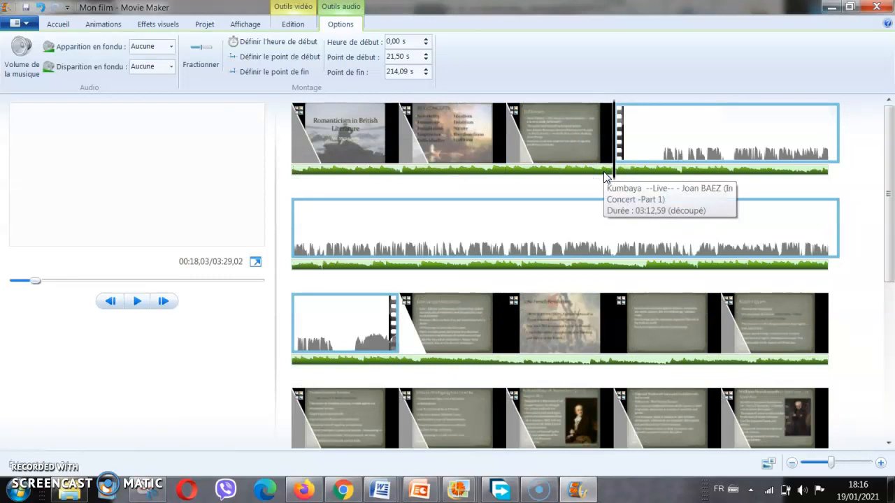
# Open the editing options of the inserted Anglo-Saxon video and adjust its sound volume
pyautogui.click(712, 144)
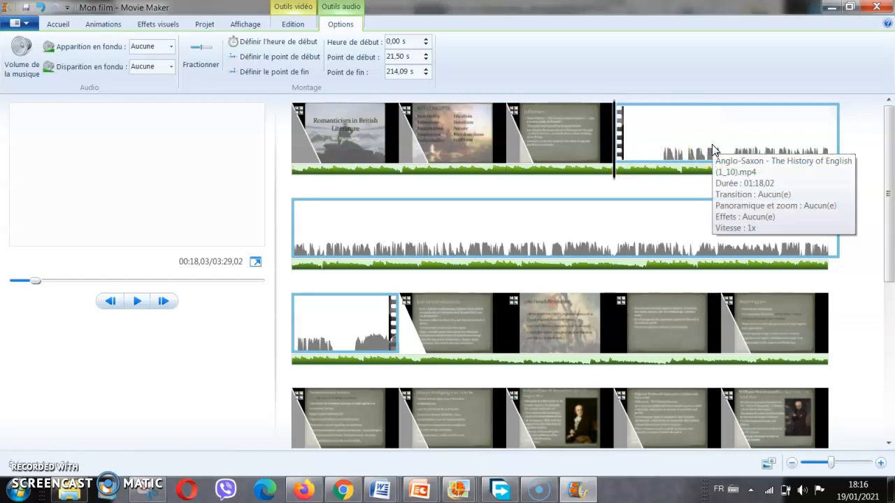
pyautogui.click(706, 144)
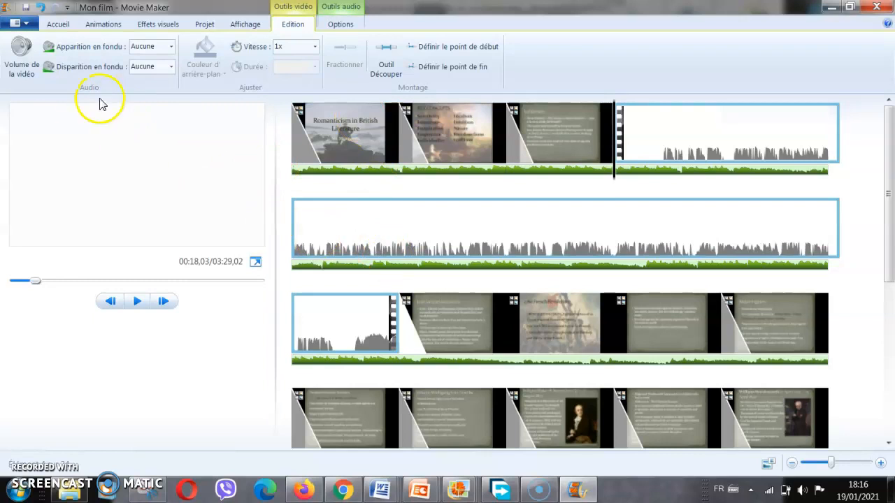
pyautogui.click(19, 54)
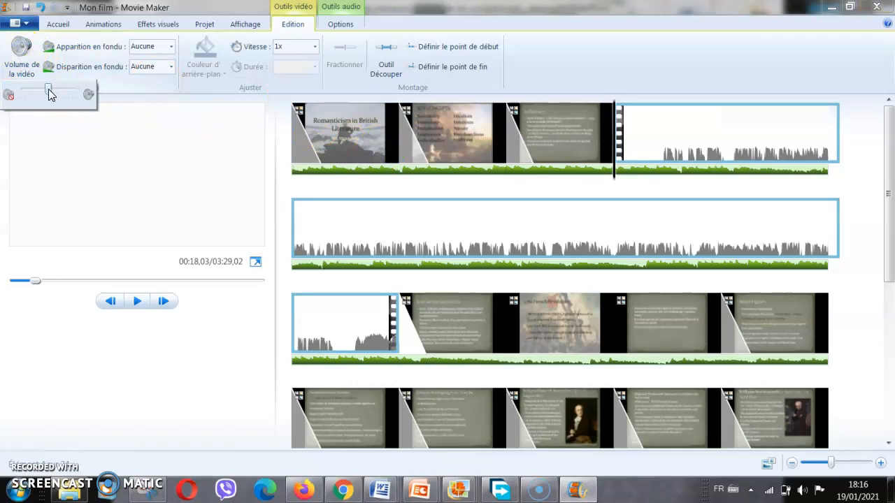
pyautogui.moveTo(48, 89); pyautogui.dragTo(73, 92)
pyautogui.click(108, 93)
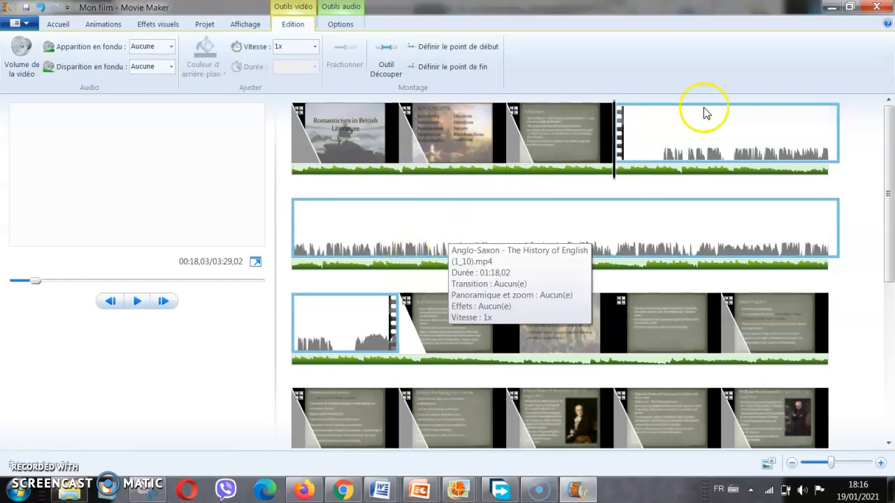
# Split the music track at 18.87 s, just after the inserted Anglo-Saxon video starts
pyautogui.click(615, 176)
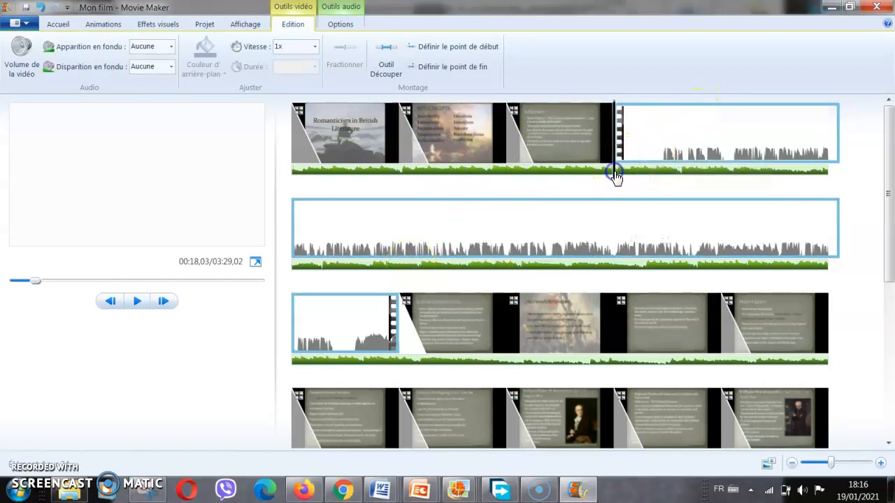
pyautogui.click(627, 173)
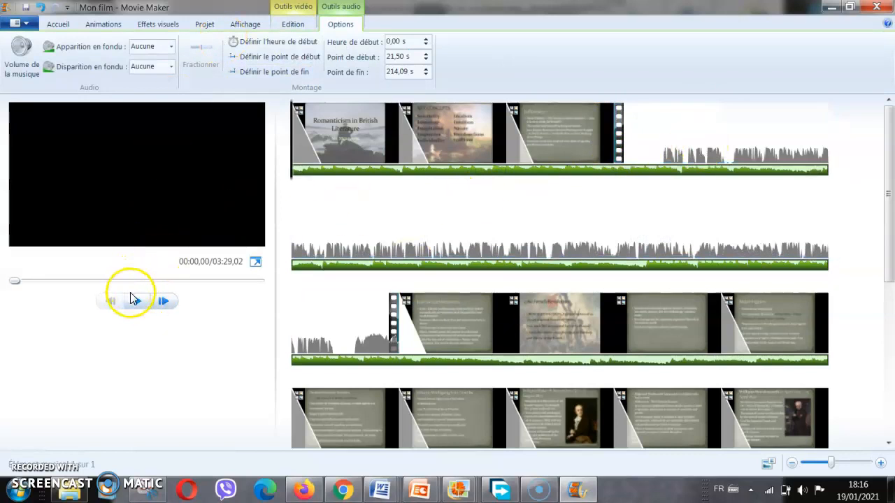
pyautogui.click(135, 300)
pyautogui.click(608, 172)
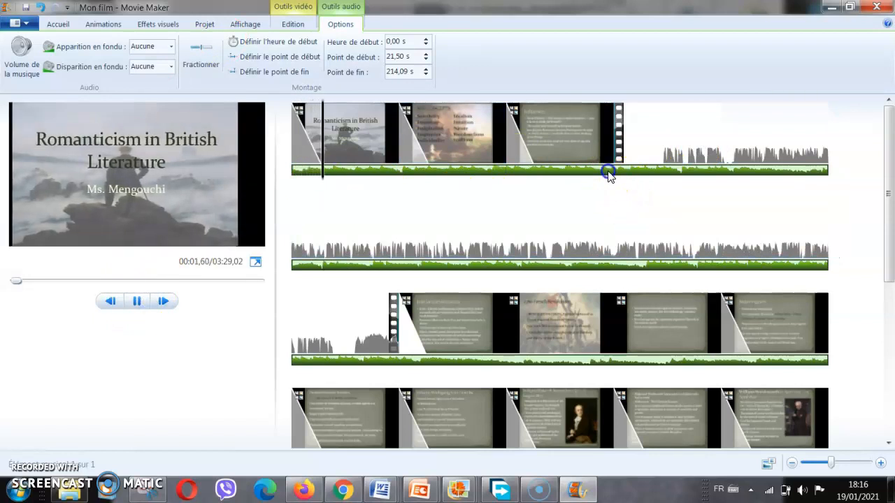
pyautogui.click(293, 180)
pyautogui.click(554, 187)
pyautogui.moveTo(554, 188); pyautogui.dragTo(610, 191)
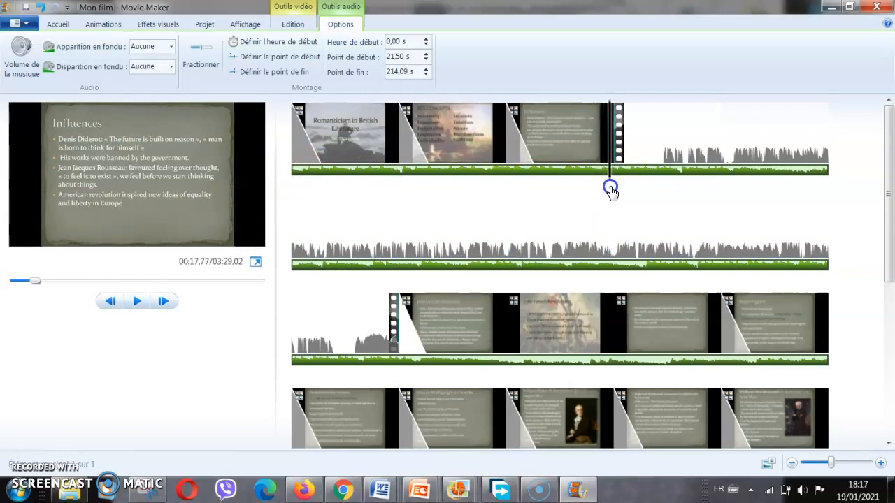
pyautogui.click(137, 305)
pyautogui.click(201, 63)
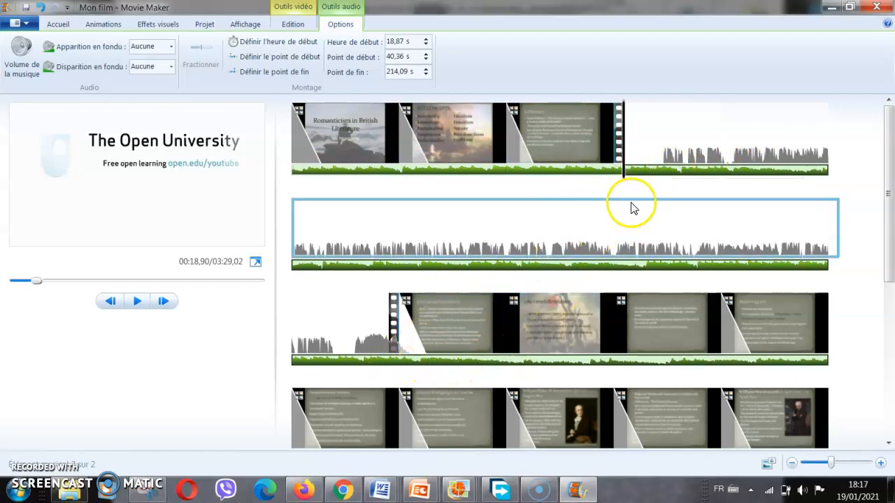
# Split the Anglo-Saxon video at about 24.57 s, after its Open University intro, and delete the intro part
pyautogui.click(655, 152)
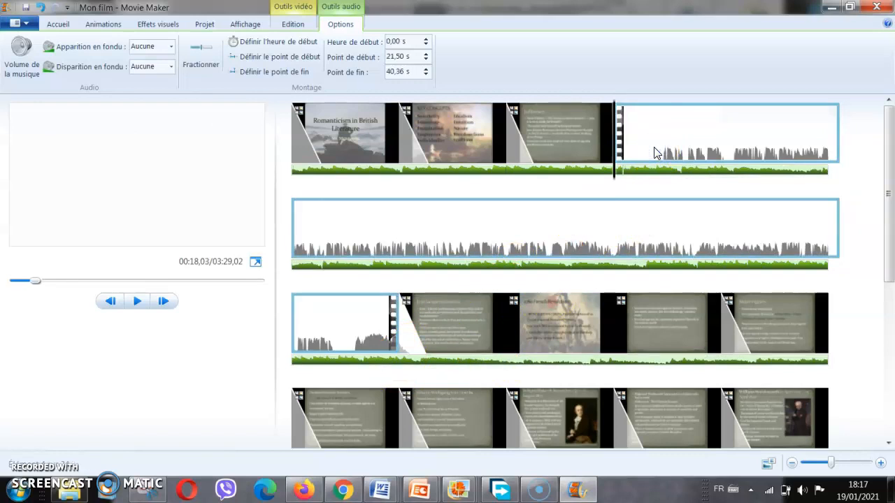
pyautogui.doubleClick(655, 152)
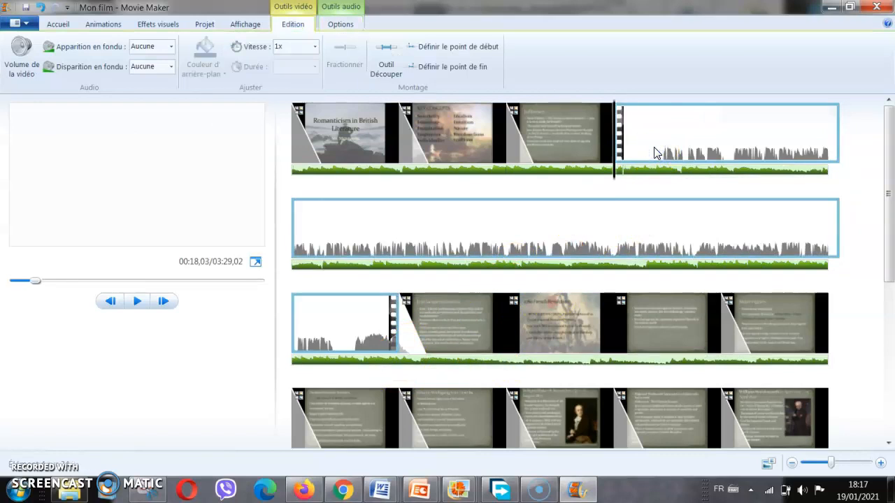
pyautogui.click(137, 301)
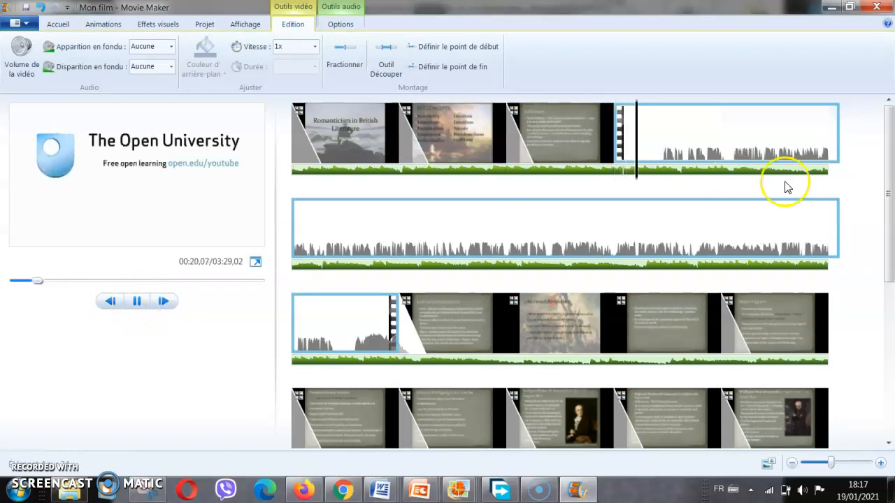
pyautogui.click(712, 164)
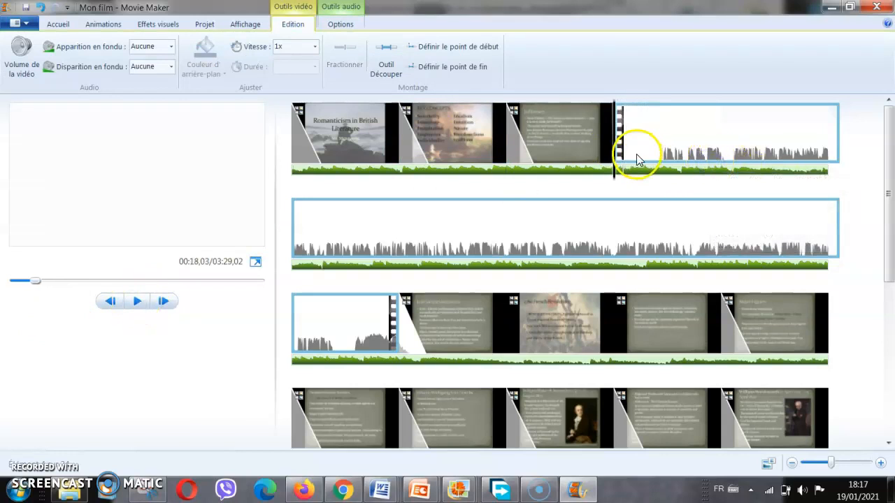
pyautogui.moveTo(614, 170); pyautogui.dragTo(647, 174)
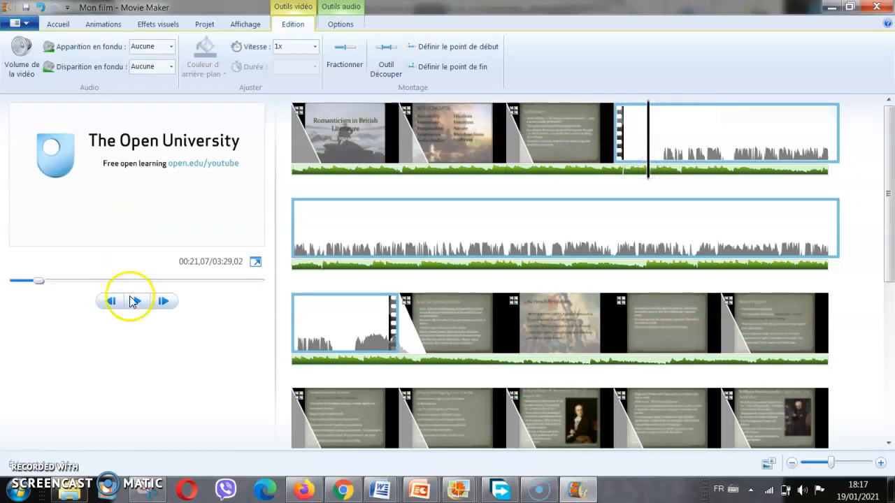
pyautogui.rightClick(677, 154)
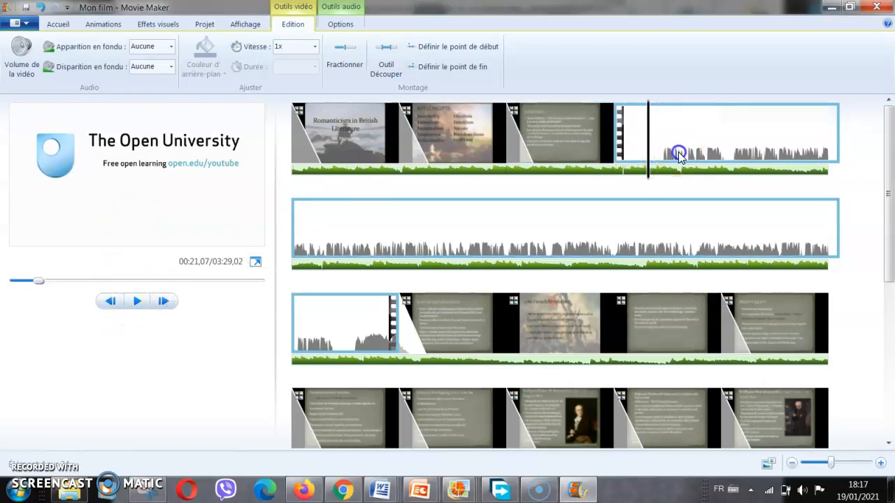
pyautogui.click(621, 158)
pyautogui.moveTo(621, 158); pyautogui.dragTo(651, 165)
pyautogui.click(137, 301)
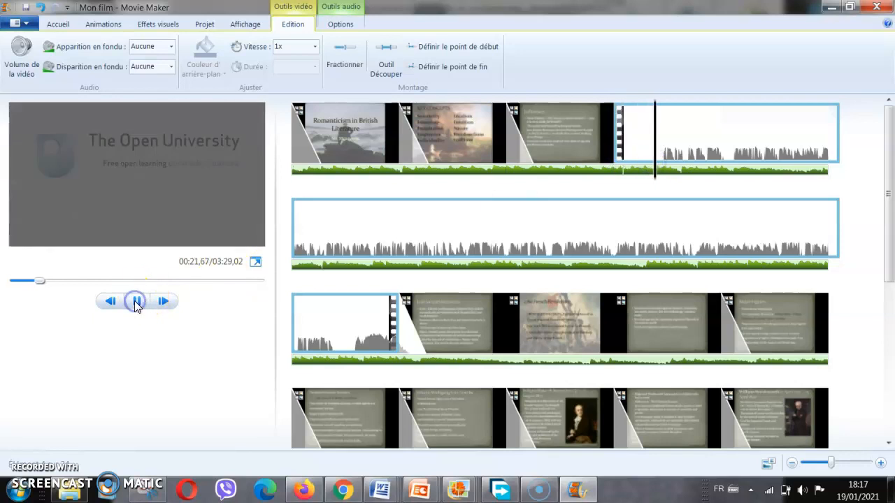
pyautogui.click(347, 56)
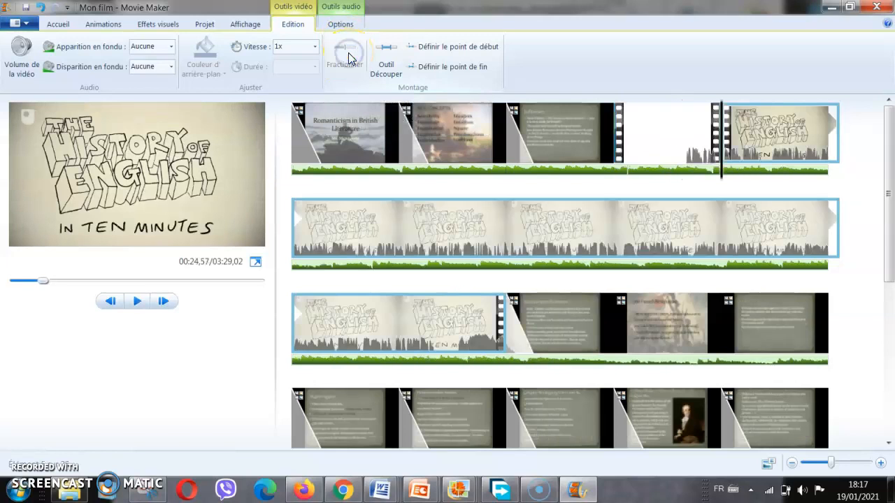
pyautogui.rightClick(668, 149)
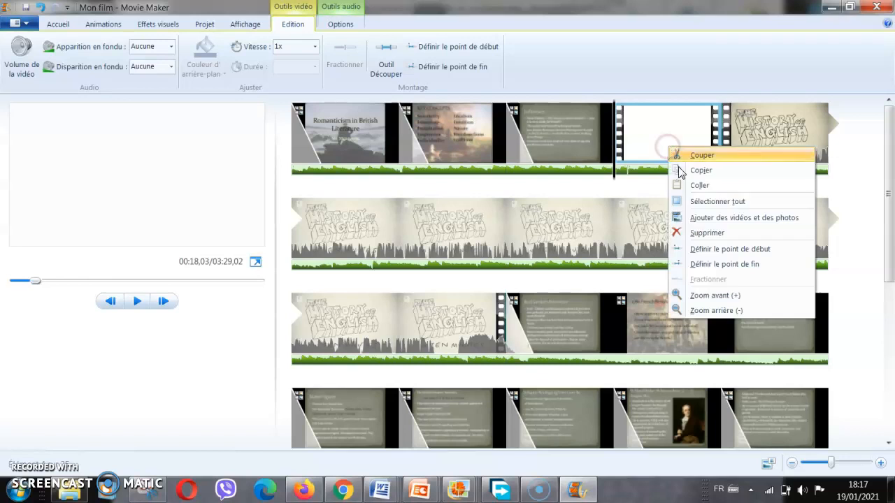
pyautogui.click(692, 230)
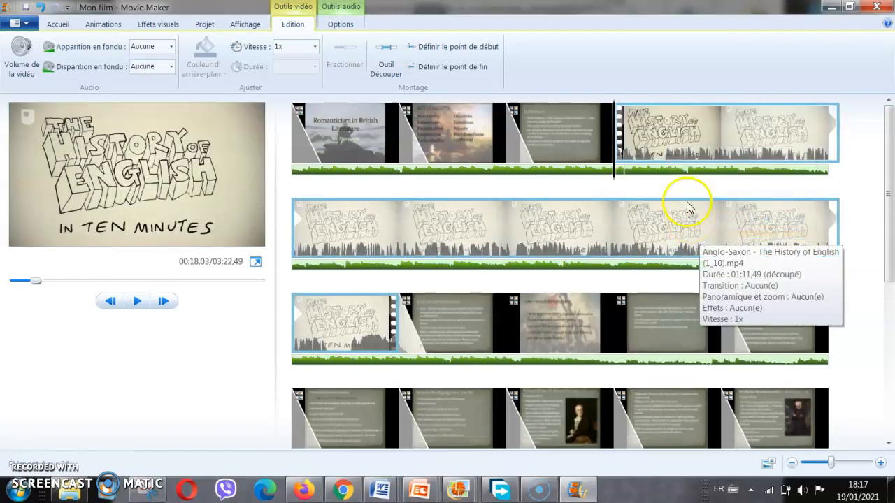
# Split the Anglo-Saxon video at about 45.97 s on the project timeline, just past the drawing of the house and woman
pyautogui.click(668, 129)
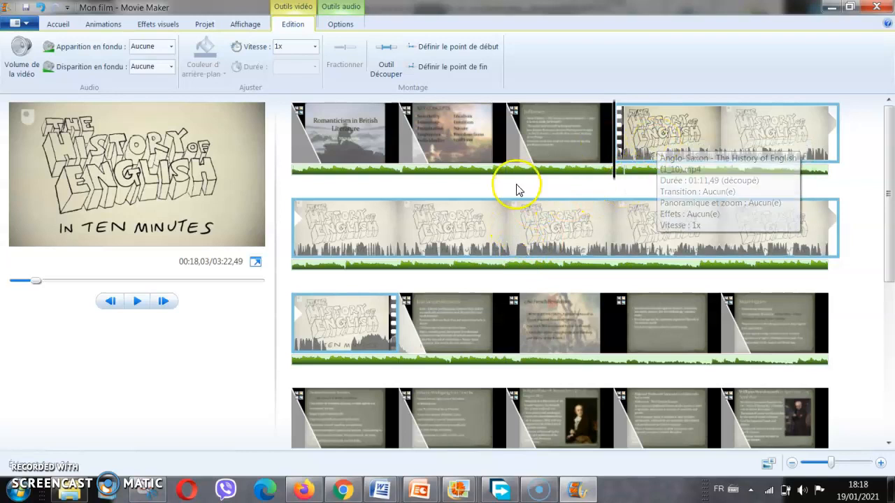
pyautogui.click(477, 222)
pyautogui.click(423, 248)
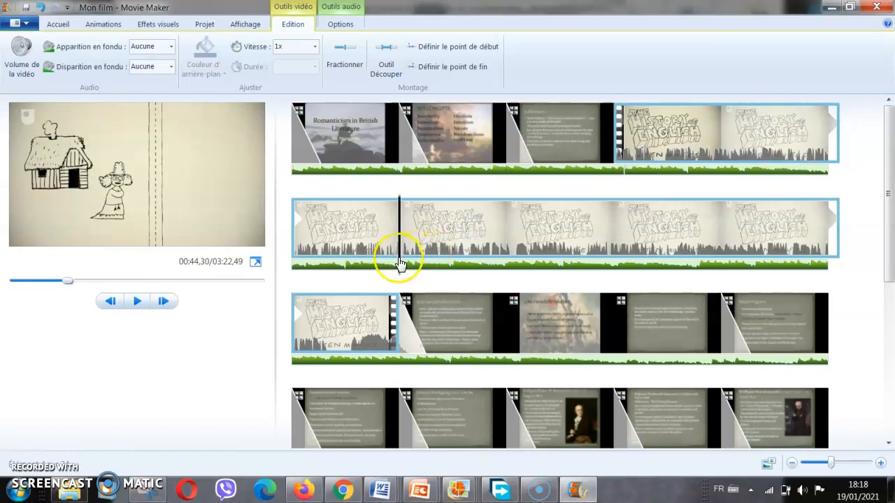
pyautogui.click(137, 302)
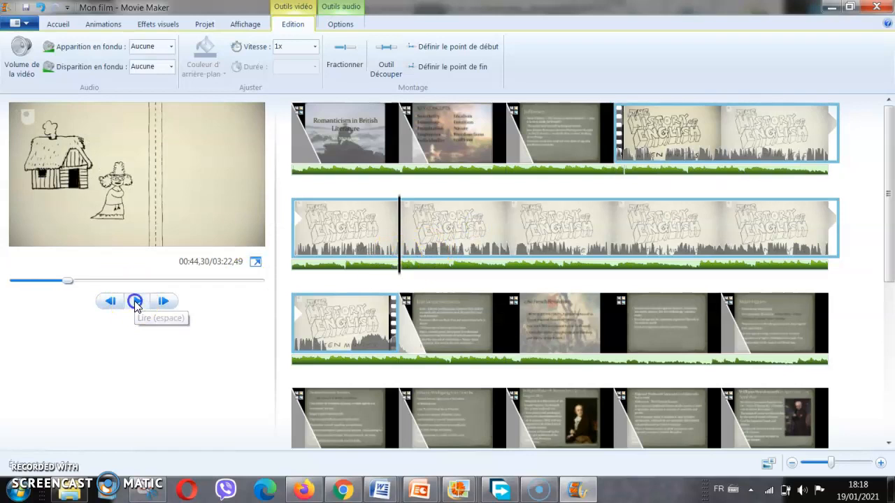
pyautogui.click(340, 63)
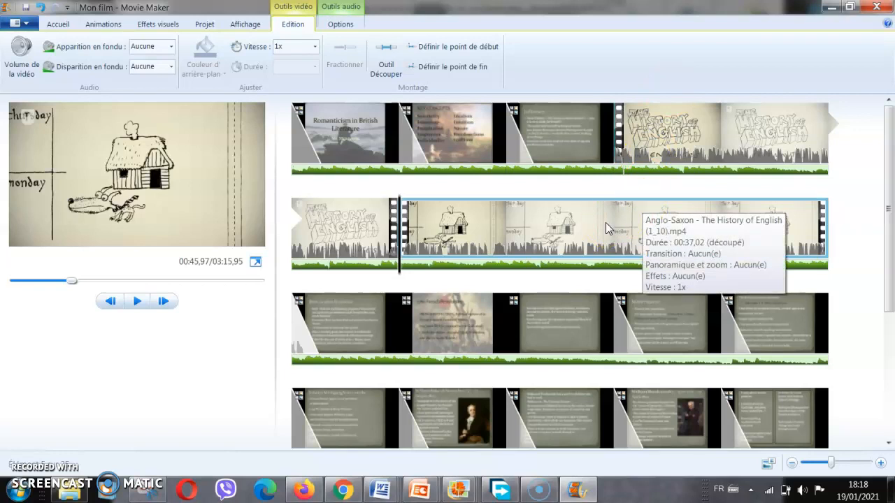
# Split the second part of the Anglo-Saxon video at about 1 min 2 s, during the jumble sale table scene
pyautogui.moveTo(399, 259); pyautogui.dragTo(585, 269)
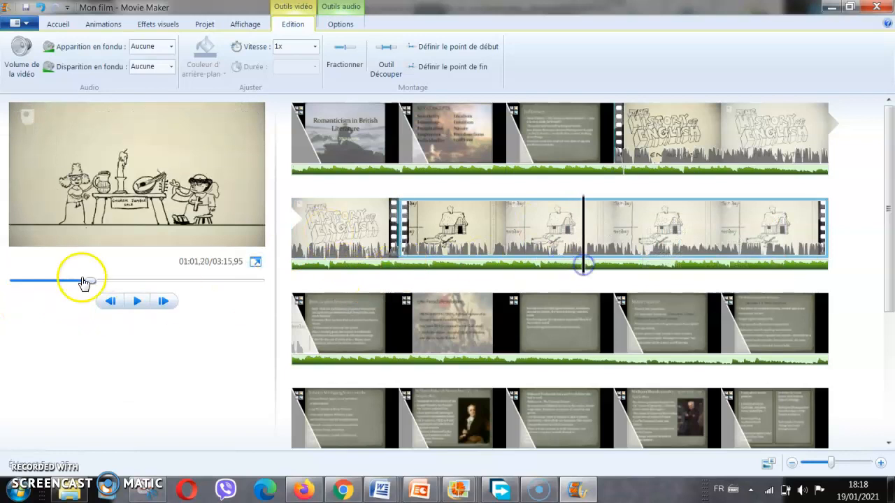
pyautogui.click(137, 302)
pyautogui.click(337, 66)
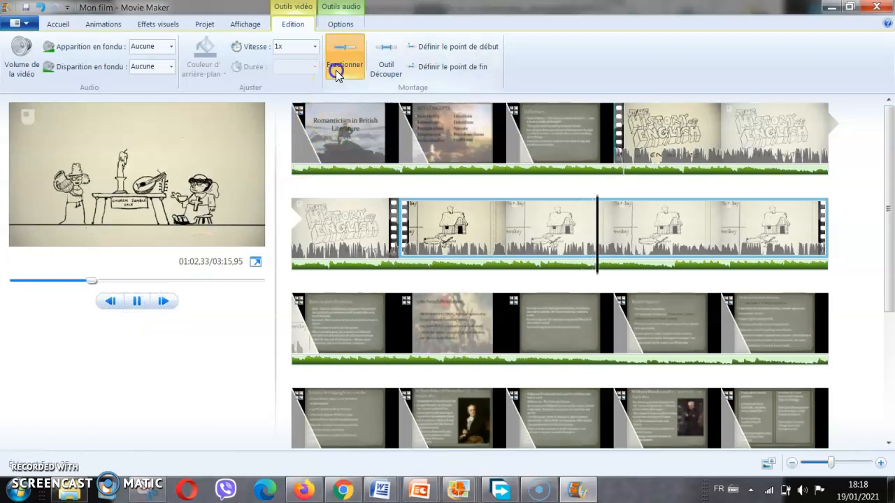
# Delete the middle part of the Anglo-Saxon video and move its last part further on, right after the two-column text slide
pyautogui.click(510, 222)
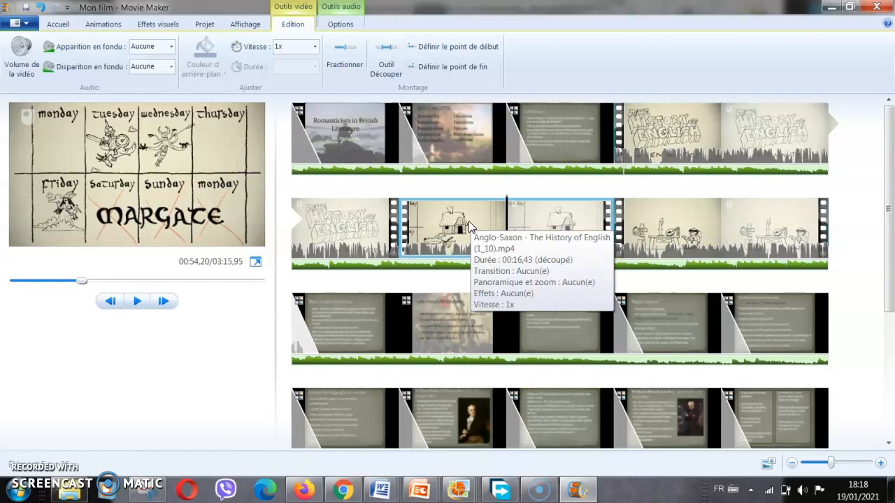
pyautogui.press('Delete')
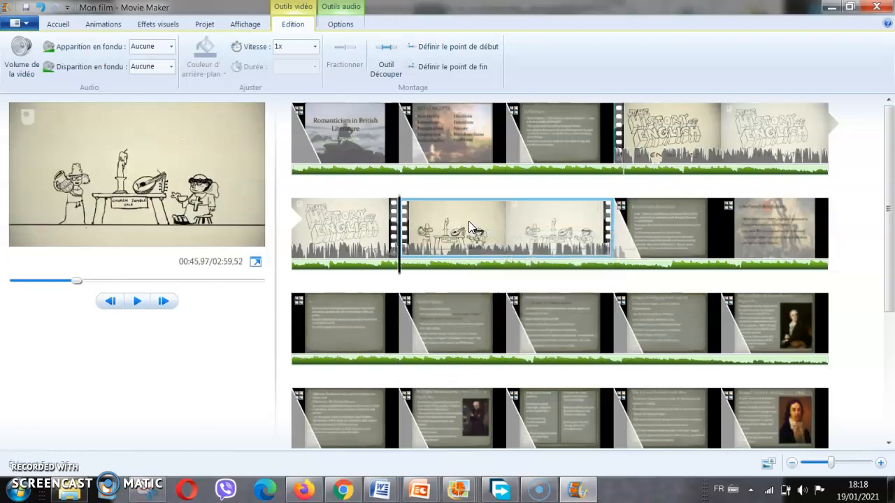
pyautogui.moveTo(469, 227); pyautogui.dragTo(613, 418)
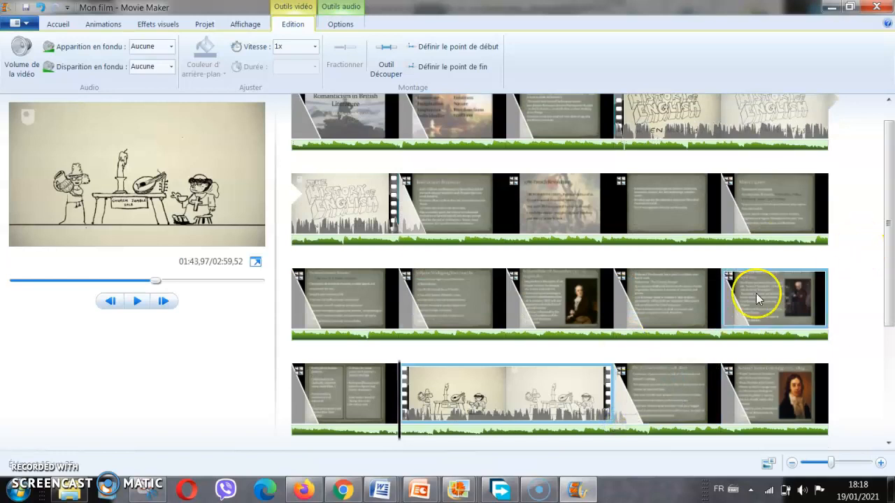